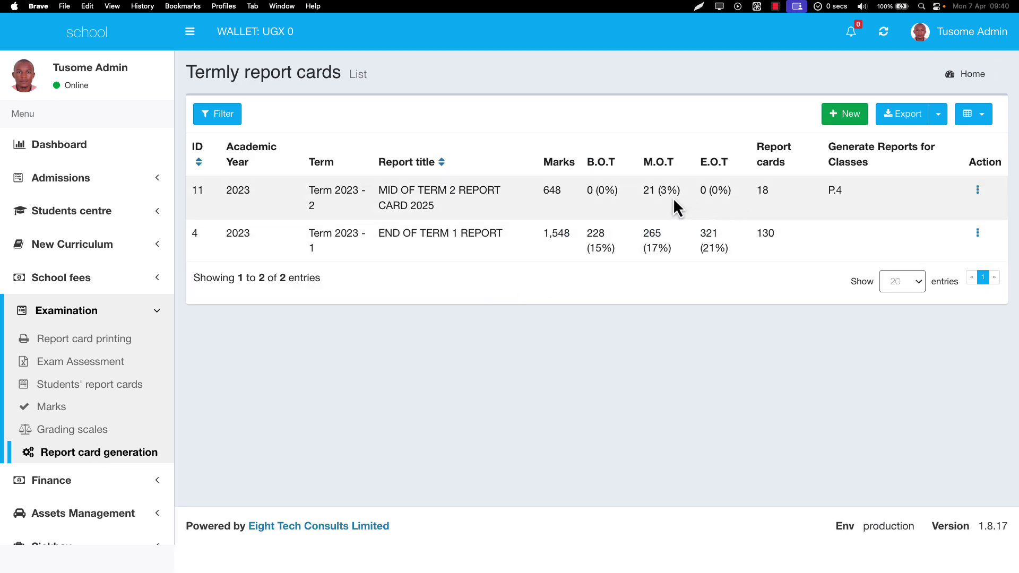
- Open the Students' report cards list and look through its entries
{"action": "left_click_drag", "start_coordinate": [636, 195], "coordinate": [709, 188]}
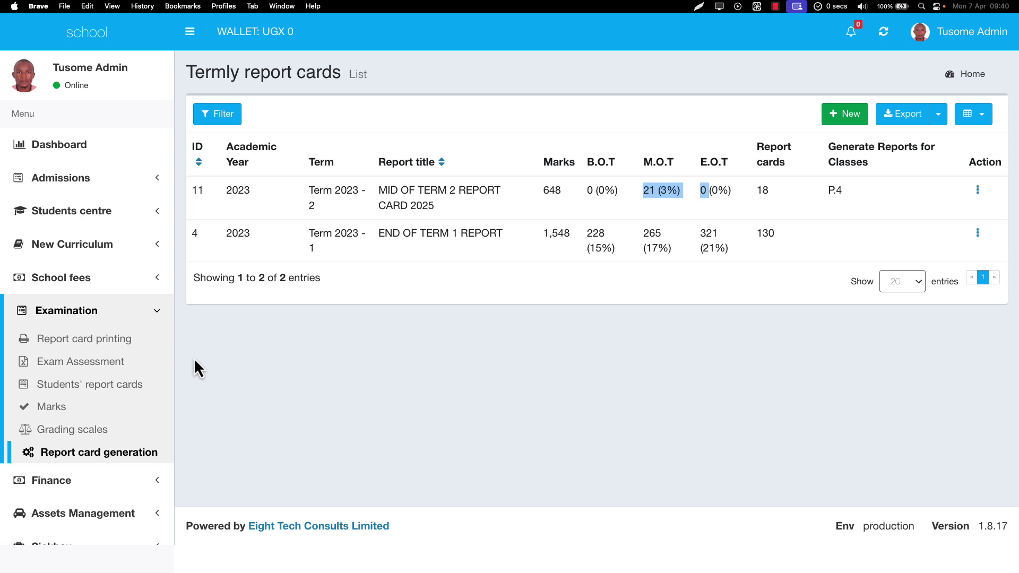
{"action": "left_click", "coordinate": [59, 391]}
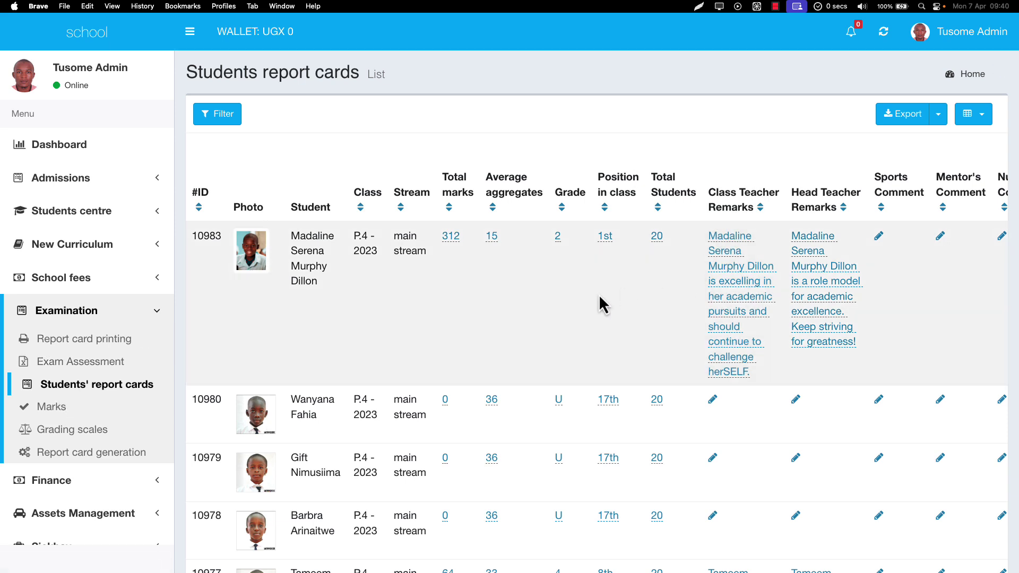
{"action": "scroll", "coordinate": [601, 304], "scroll_direction": "down", "scroll_amount": 2}
{"action": "scroll", "coordinate": [602, 304], "scroll_direction": "up", "scroll_amount": 2}
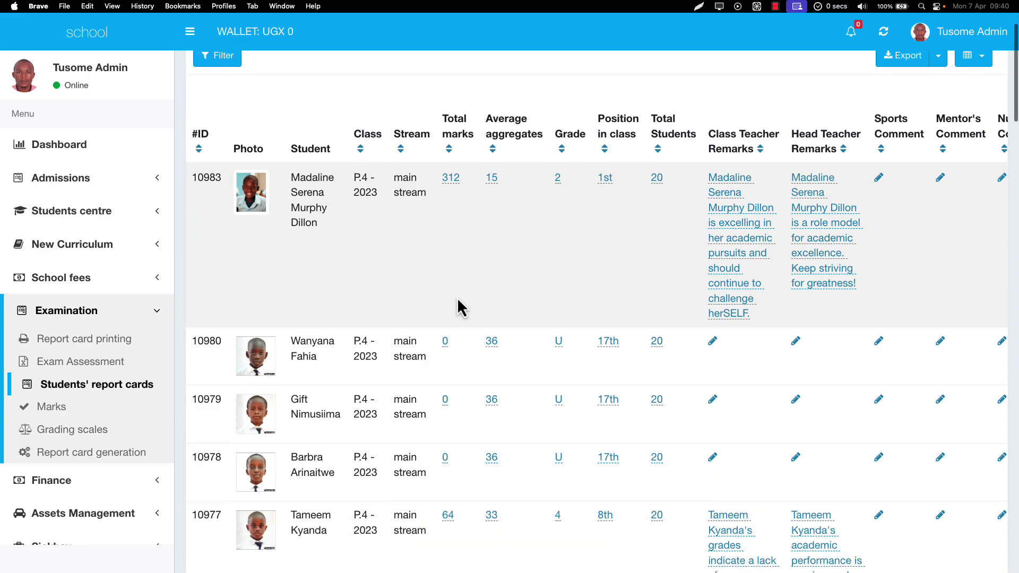
{"action": "scroll", "coordinate": [459, 308], "scroll_direction": "down", "scroll_amount": 10}
{"action": "scroll", "coordinate": [460, 308], "scroll_direction": "up", "scroll_amount": 15}
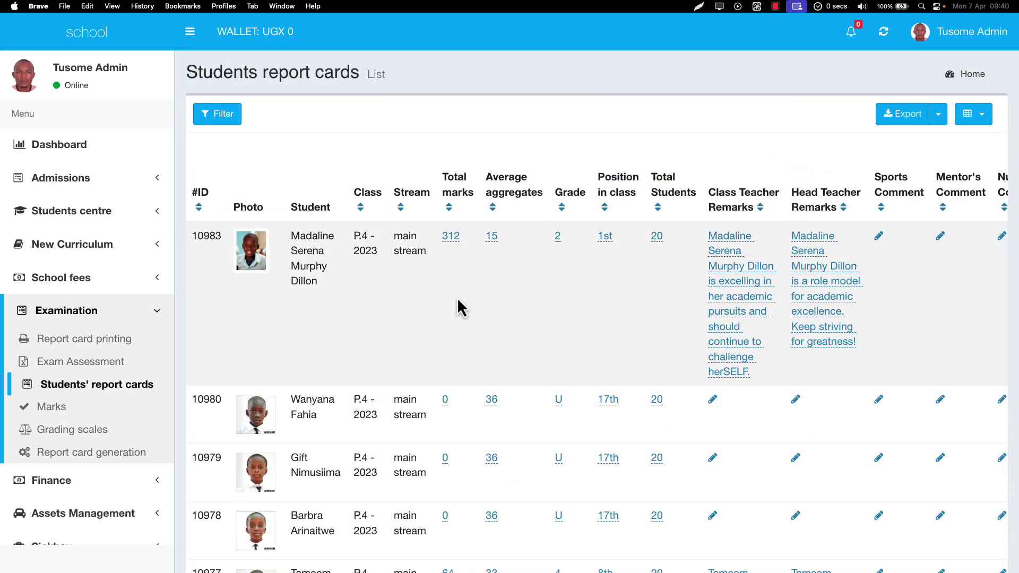
- Examine the first student's row, from photo, class and stream across to the remarks, comments and report generation columns
{"action": "left_click_drag", "start_coordinate": [299, 240], "coordinate": [308, 276]}
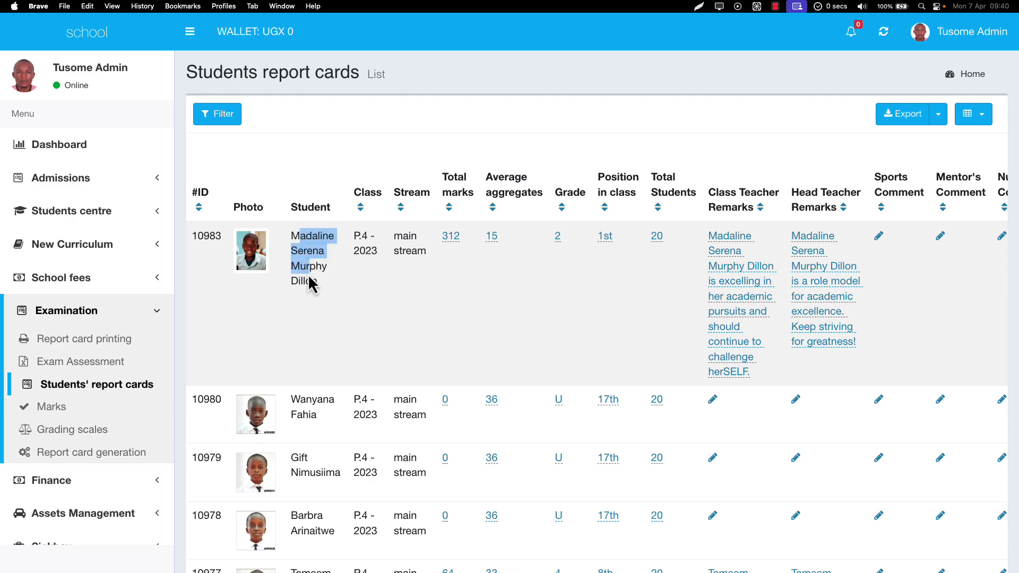
{"action": "left_click", "coordinate": [303, 231]}
{"action": "left_click", "coordinate": [251, 250]}
{"action": "left_click", "coordinate": [250, 250]}
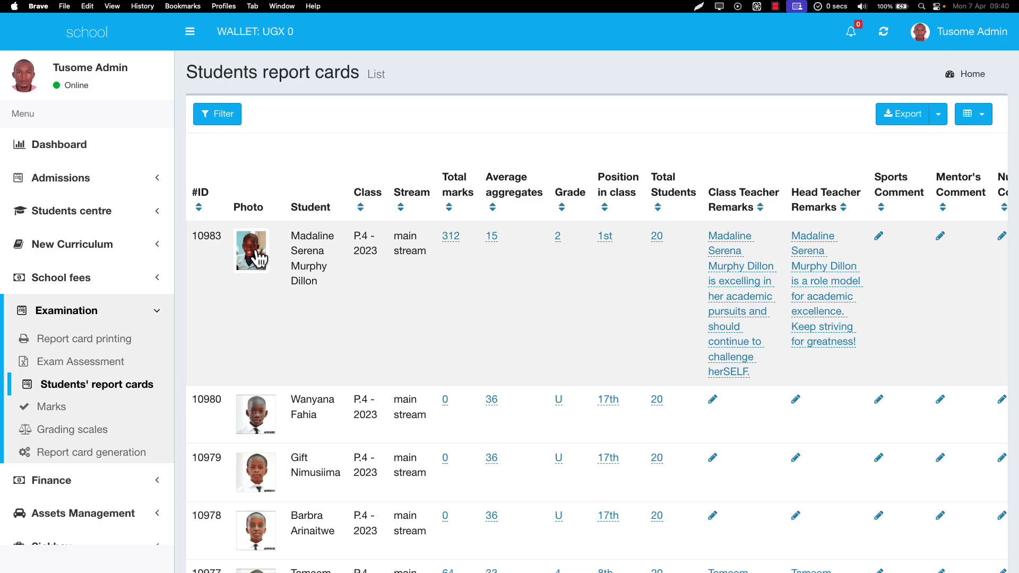
{"action": "left_click_drag", "start_coordinate": [359, 229], "coordinate": [372, 255]}
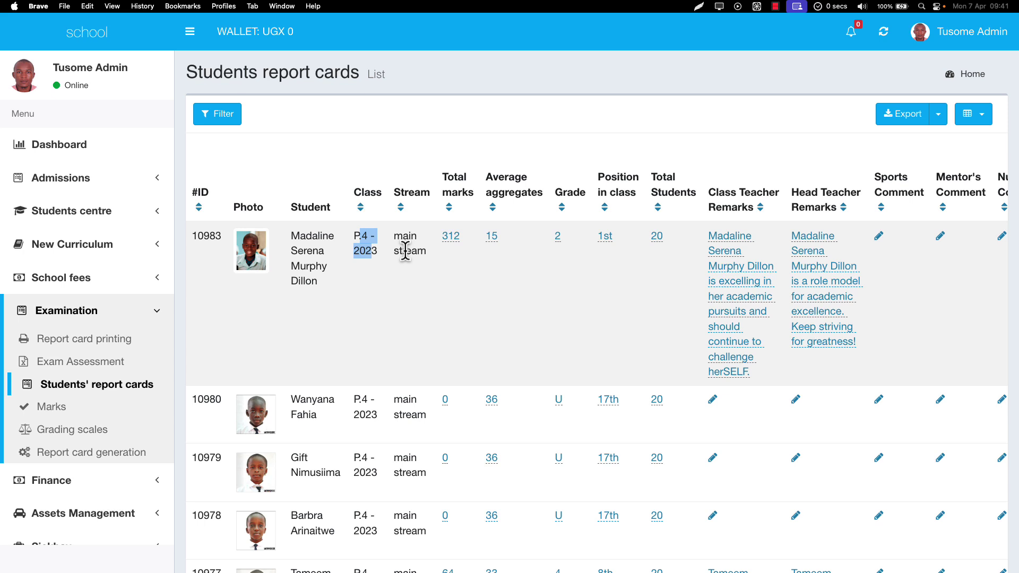
{"action": "left_click_drag", "start_coordinate": [402, 236], "coordinate": [419, 252]}
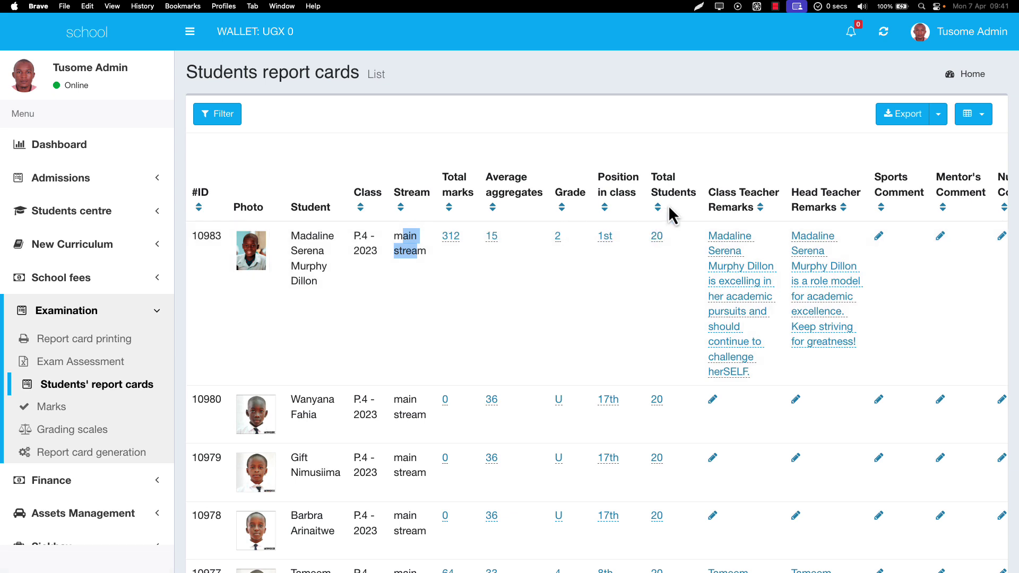
{"action": "left_click_drag", "start_coordinate": [657, 177], "coordinate": [668, 192]}
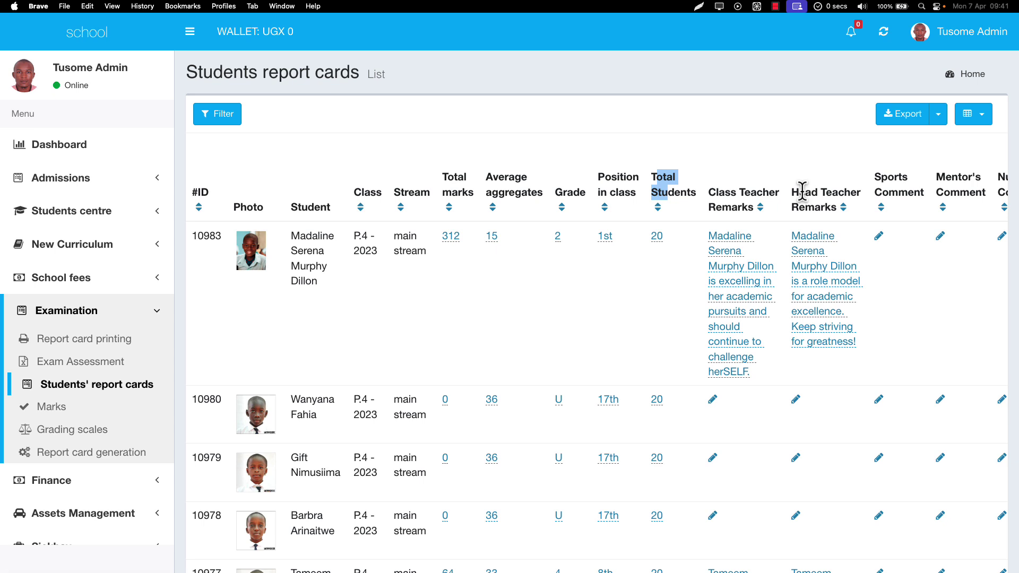
{"action": "left_click_drag", "start_coordinate": [805, 193], "coordinate": [813, 201]}
{"action": "scroll", "coordinate": [823, 318], "scroll_direction": "right", "scroll_amount": 5}
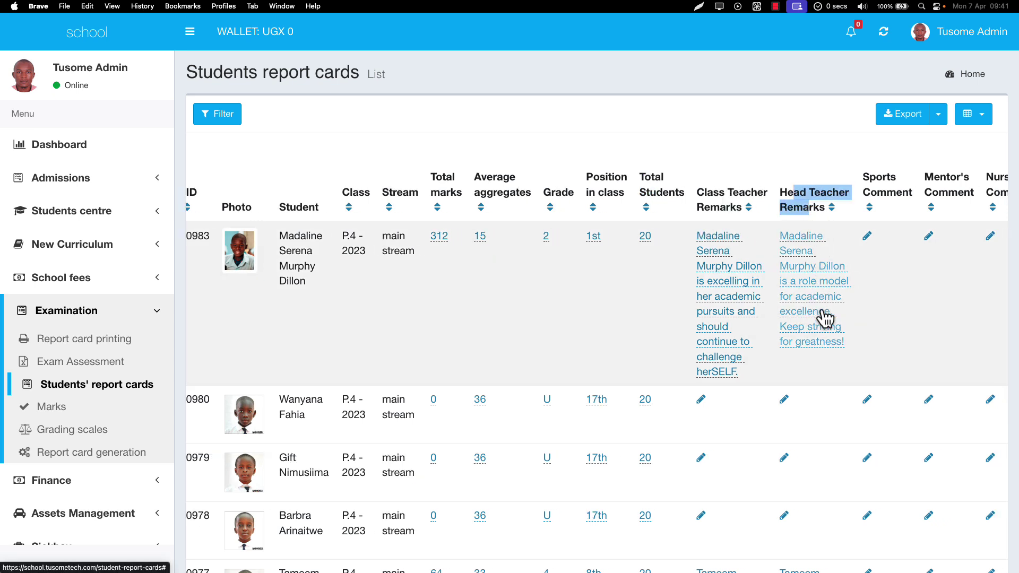
{"action": "scroll", "coordinate": [824, 319], "scroll_direction": "right", "scroll_amount": 5}
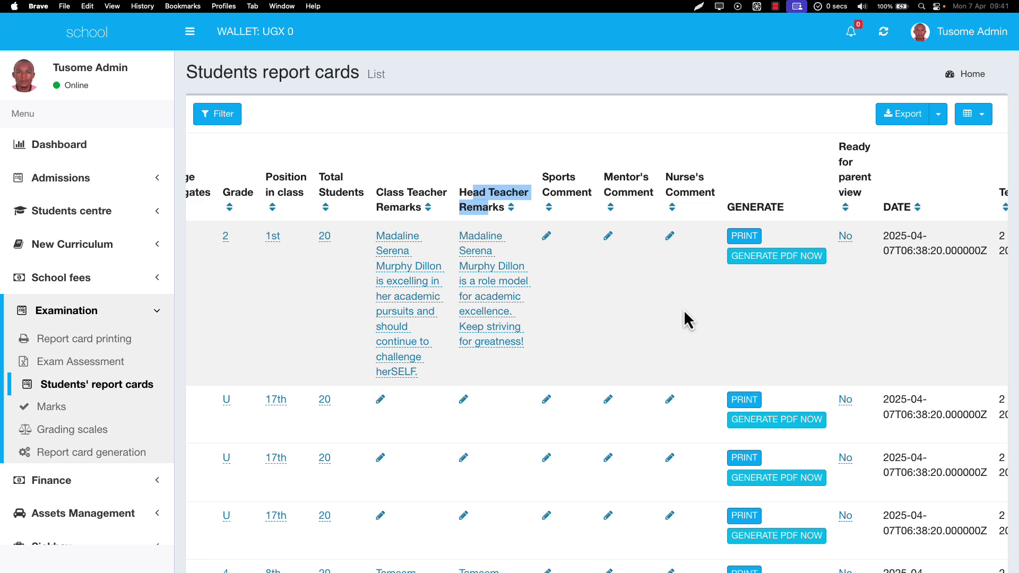
{"action": "scroll", "coordinate": [683, 310], "scroll_direction": "left", "scroll_amount": 5}
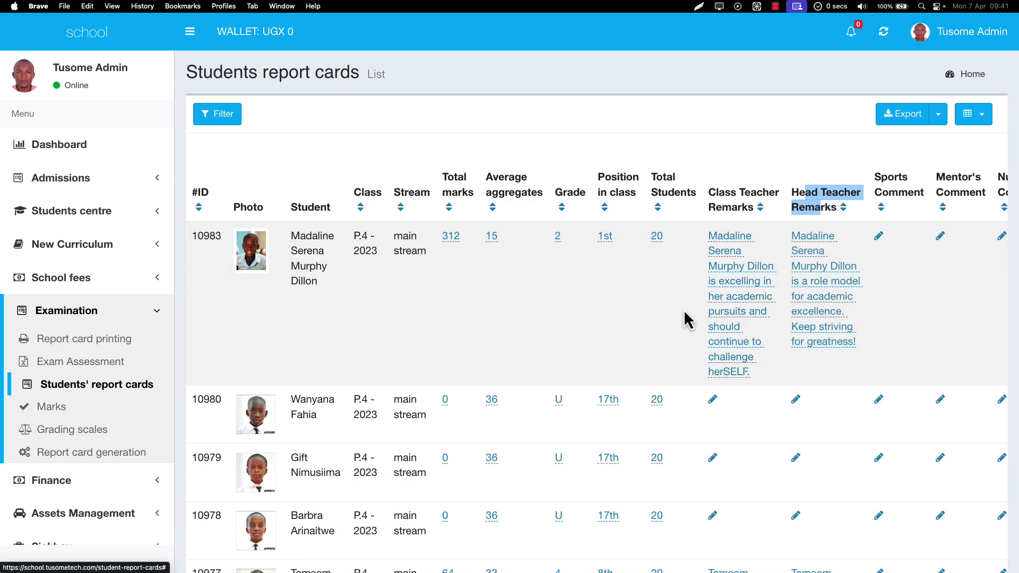
- Copy the full text of the first student's class teacher remark
{"action": "scroll", "coordinate": [688, 317], "scroll_direction": "right", "scroll_amount": 5}
{"action": "left_click", "coordinate": [702, 237]}
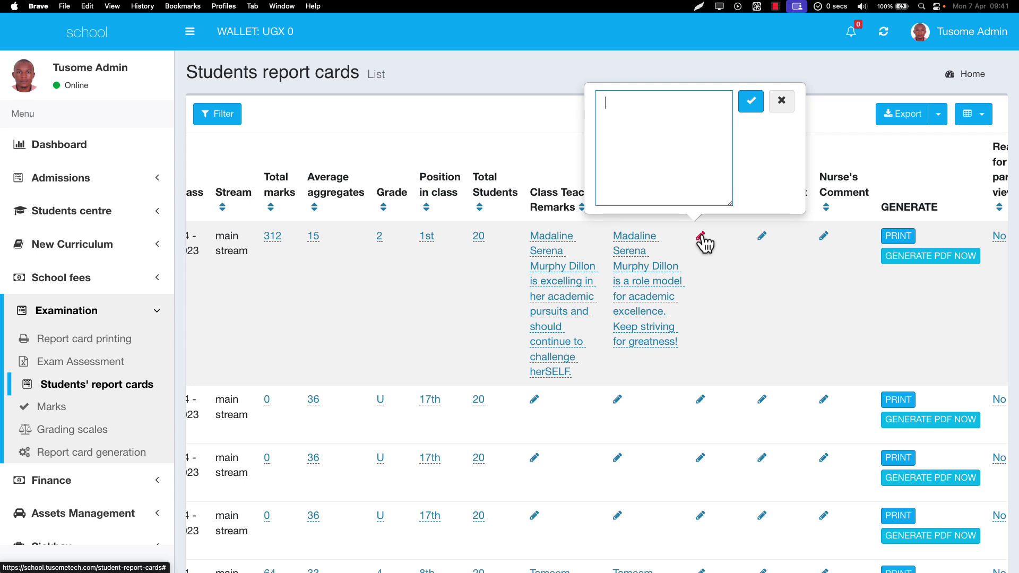
{"action": "left_click", "coordinate": [537, 266]}
{"action": "key", "text": "super+a"}
{"action": "key", "text": "super+c"}
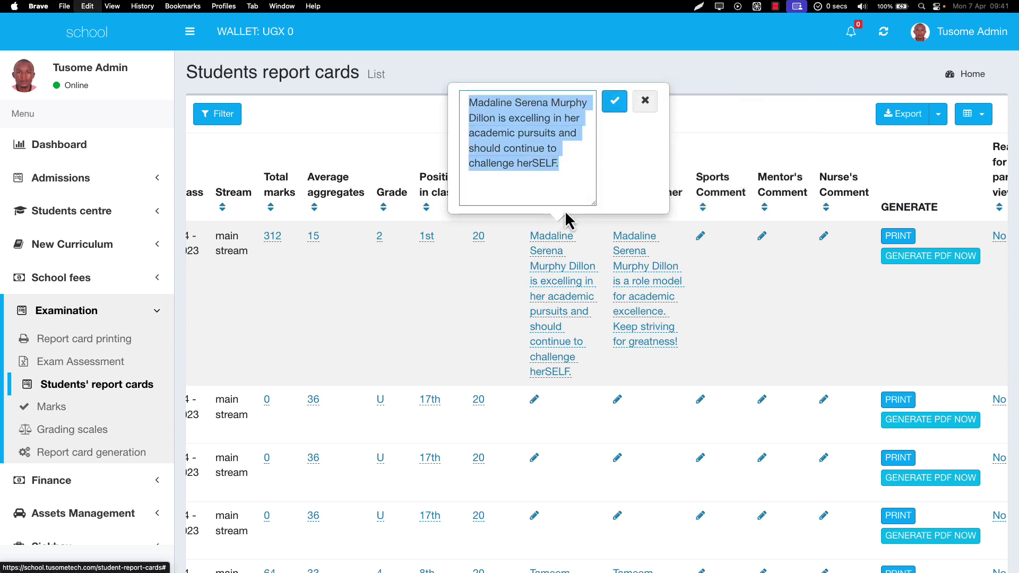
- Paste the copied remark into the first student's sports comment and reword it to the student's name followed by "Performs well in sports."
{"action": "left_click", "coordinate": [701, 237]}
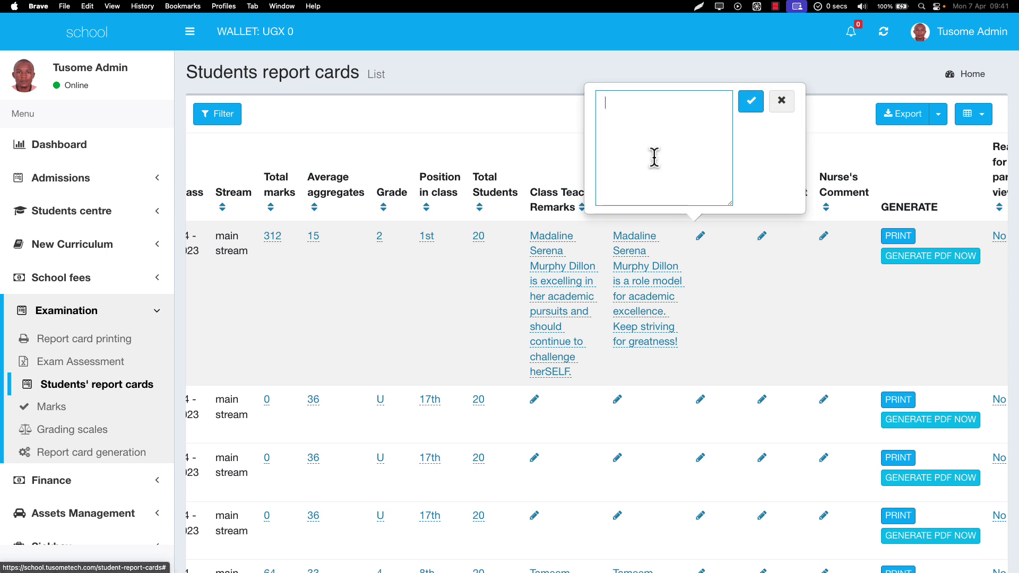
{"action": "key", "text": "super+v"}
{"action": "key", "text": "shift+alt+Left"}
{"action": "key", "text": "shift+alt+Left"}
{"action": "key", "text": "shift+alt+Left"}
{"action": "key", "text": "shift+alt+Left"}
{"action": "key", "text": "shift+alt+Left"}
{"action": "key", "text": "shift+alt+Left"}
{"action": "key", "text": "shift+alt+Left"}
{"action": "key", "text": "shift+alt+Left"}
{"action": "key", "text": "shift+alt+Left"}
{"action": "key", "text": "shift+alt+Left"}
{"action": "key", "text": "shift+alt+Left"}
{"action": "key", "text": "shift+alt+Left"}
{"action": "key", "text": "shift+alt+Left"}
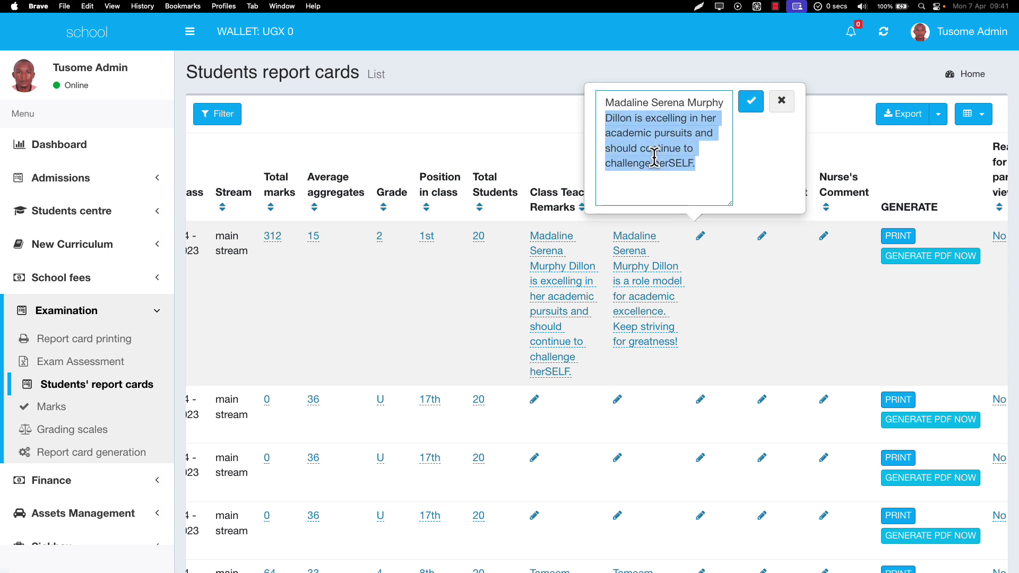
{"action": "type", "text": "O"}
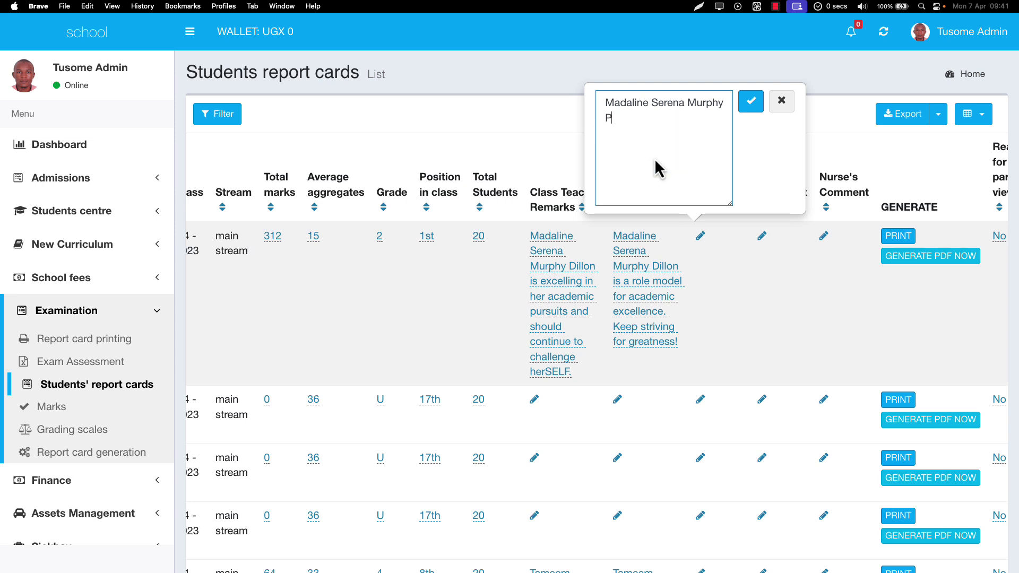
{"action": "type", "text": "erforms well in sprts."}
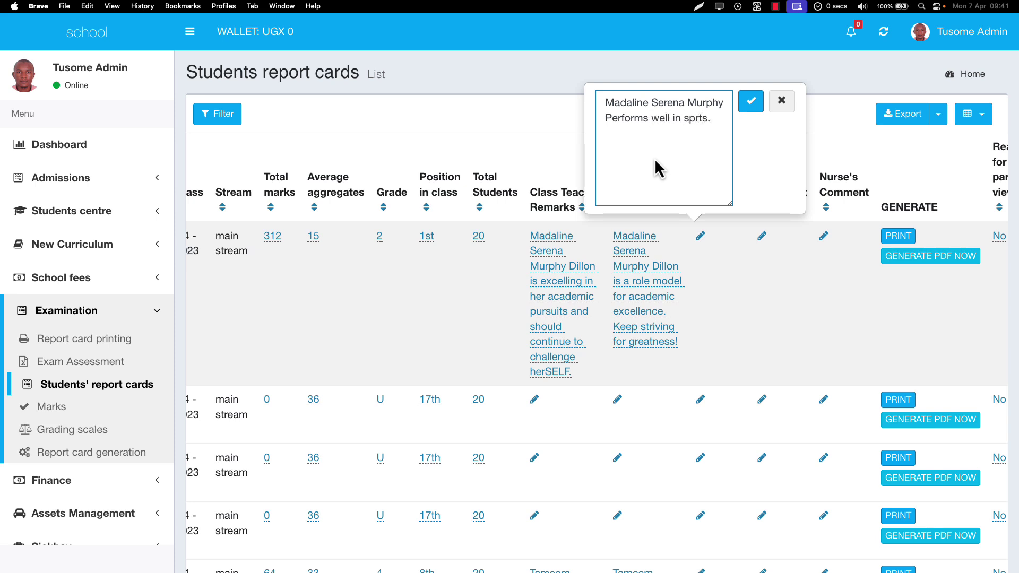
{"action": "key", "text": "Left"}
{"action": "key", "text": "Left"}
{"action": "key", "text": "Left"}
{"action": "key", "text": "Left"}
{"action": "type", "text": "o"}
- Copy the full text of the sports comment and save the comment
{"action": "key", "text": "super+a"}
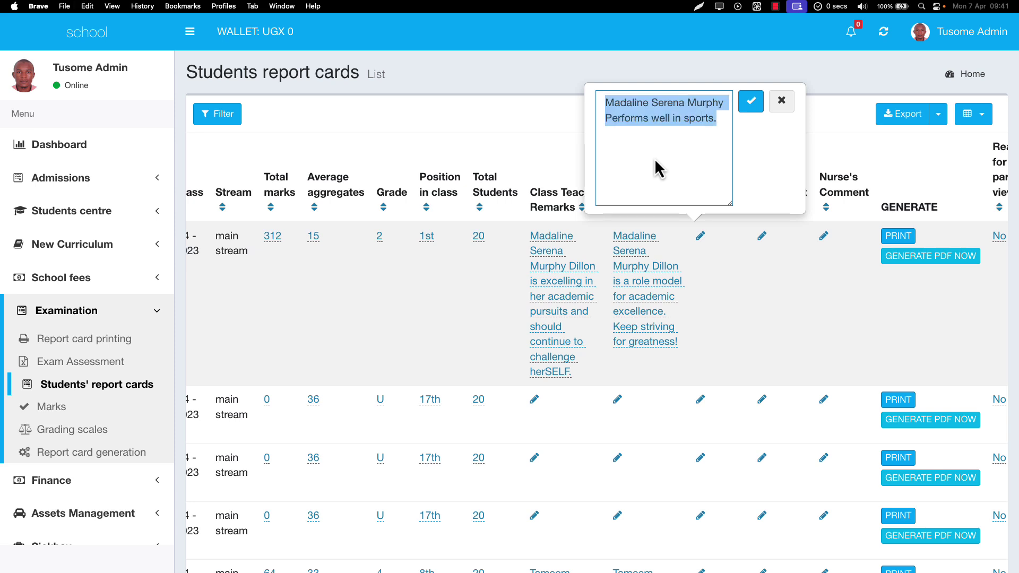
{"action": "left_click", "coordinate": [658, 169]}
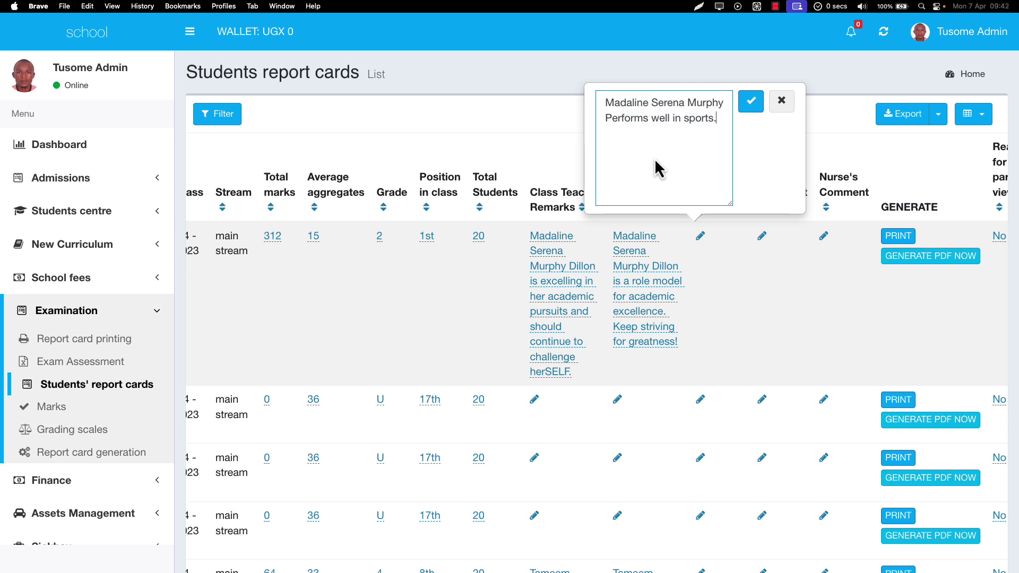
{"action": "left_click", "coordinate": [751, 106]}
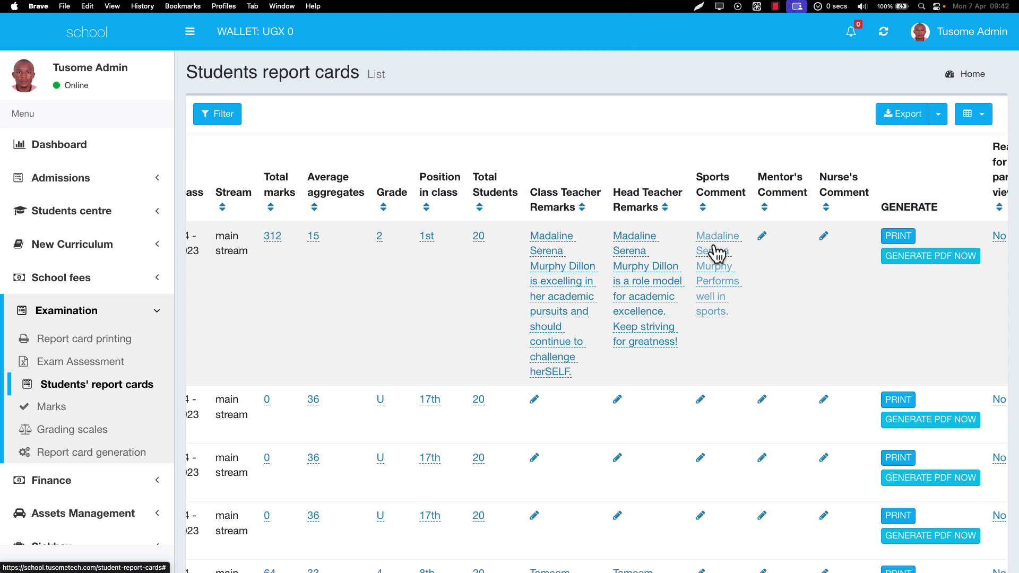
- Paste the copied text as the first student's mentor's comment, replacing the part after the name with "need to improve on attenstion to details."
{"action": "scroll", "coordinate": [829, 263], "scroll_direction": "right", "scroll_amount": 5}
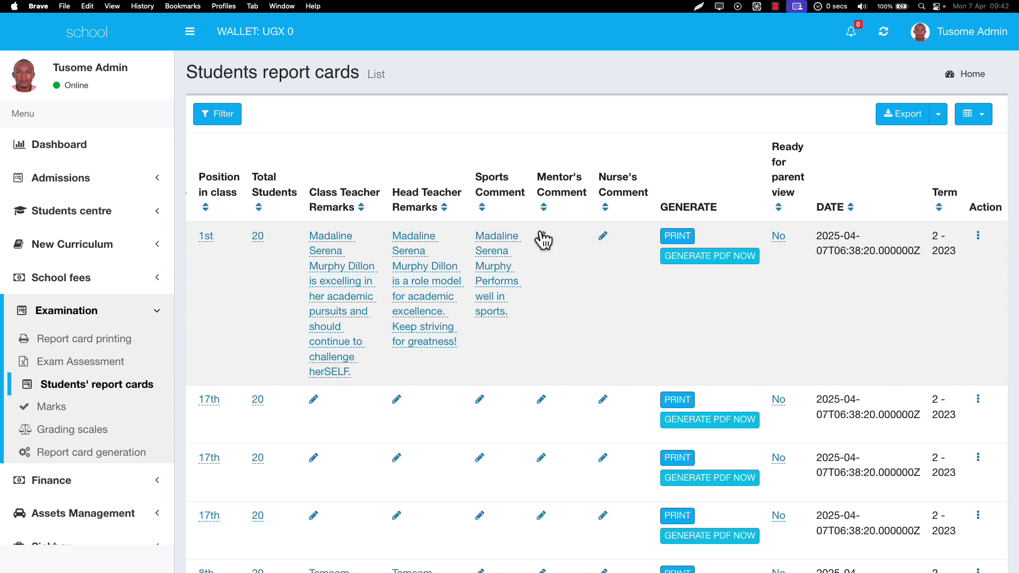
{"action": "left_click", "coordinate": [541, 237]}
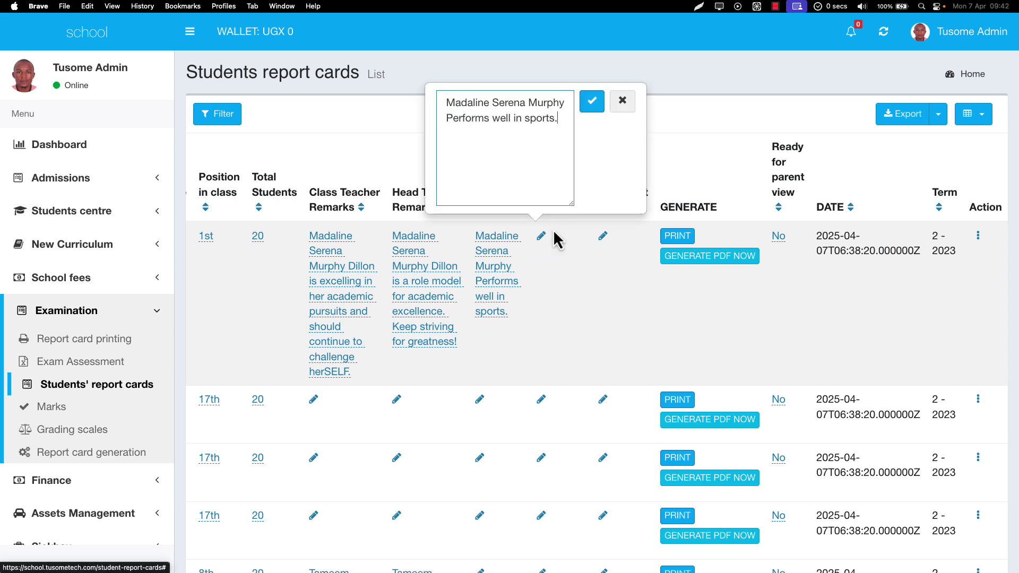
{"action": "key", "text": "super+shift+Left"}
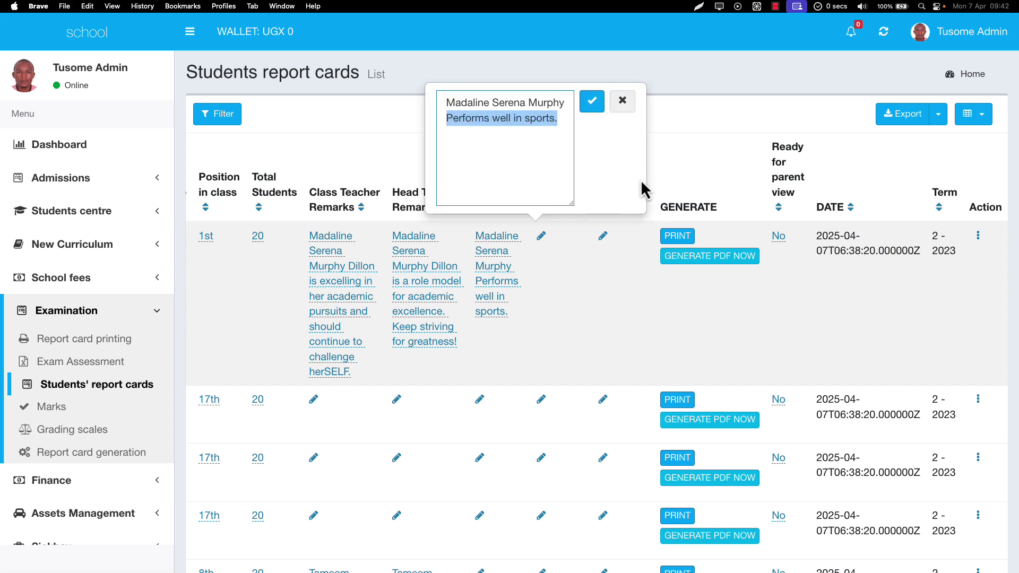
{"action": "type", "text": "sg"}
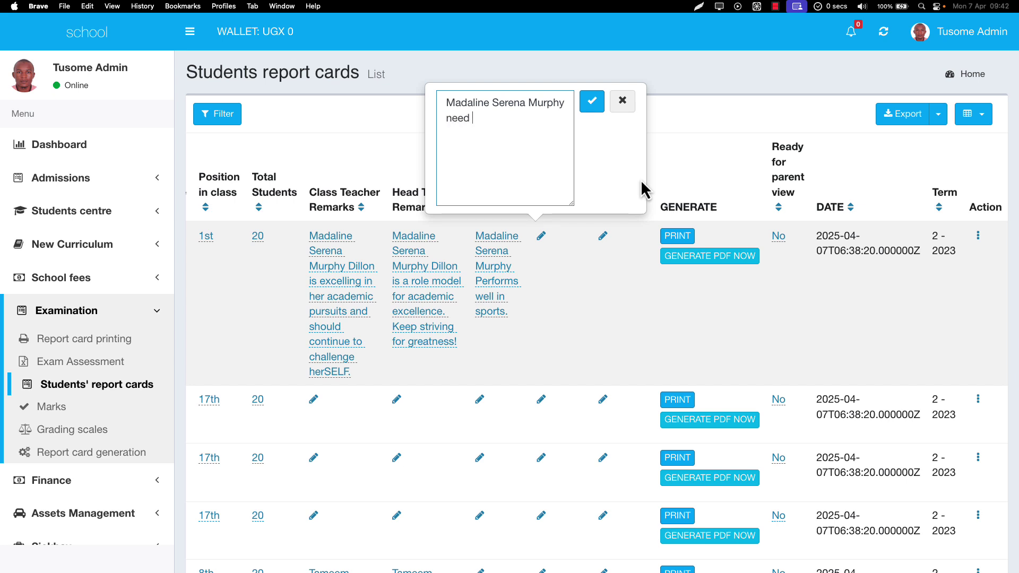
{"action": "type", "text": "need to f"}
{"action": "type", "text": "or"}
{"action": "key", "text": "BackSpace"}
{"action": "key", "text": "BackSpace"}
{"action": "key", "text": "BackSpace"}
{"action": "type", "text": "improve on attenstion to deta"}
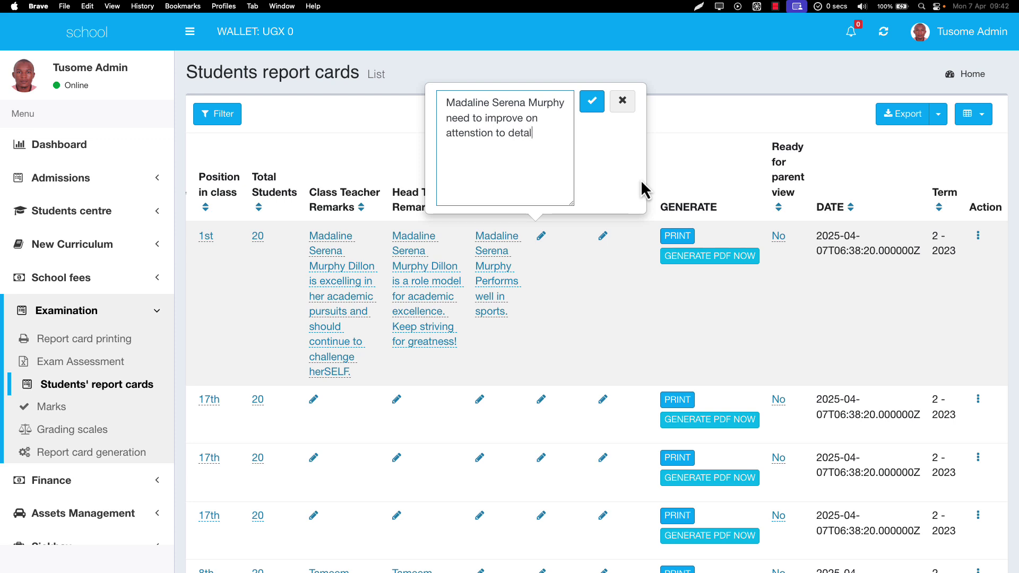
{"action": "type", "text": "ils."}
- Change "attenstion" to "attension" in the mentor's comment, copy the full text and save the comment
{"action": "left_click", "coordinate": [479, 133]}
{"action": "key", "text": "BackSpace"}
{"action": "key", "text": "super+a"}
{"action": "left_click", "coordinate": [579, 138]}
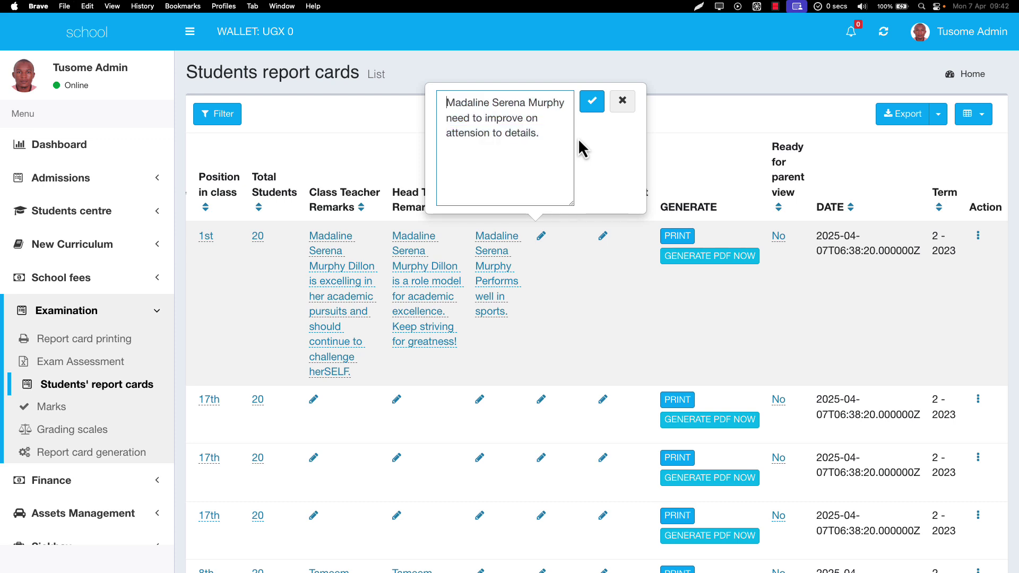
{"action": "left_click", "coordinate": [477, 134]}
{"action": "key", "text": "shift+Left"}
{"action": "key", "text": "super+a"}
{"action": "key", "text": "super+x"}
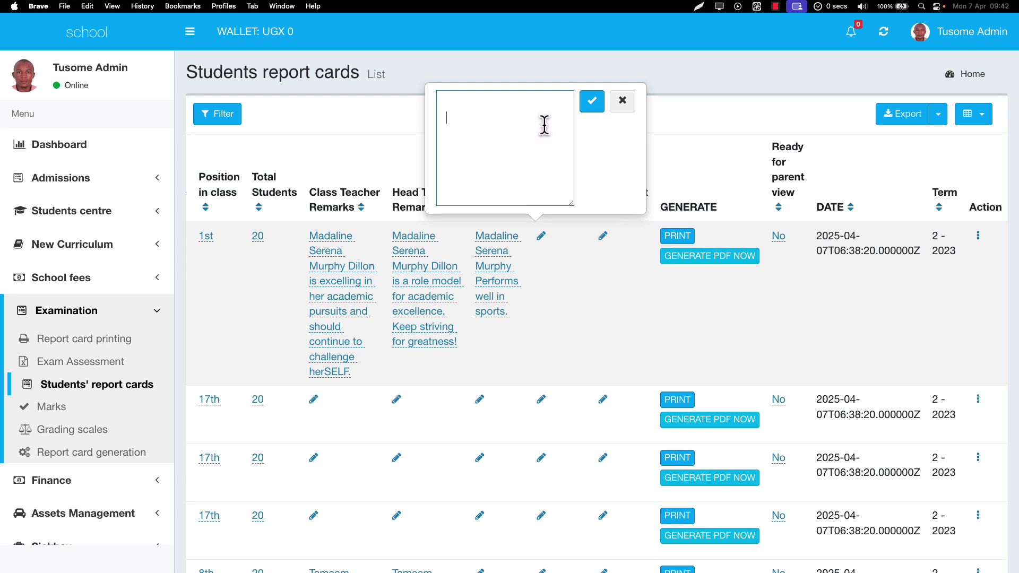
{"action": "key", "text": "super+z"}
{"action": "left_click", "coordinate": [591, 105]}
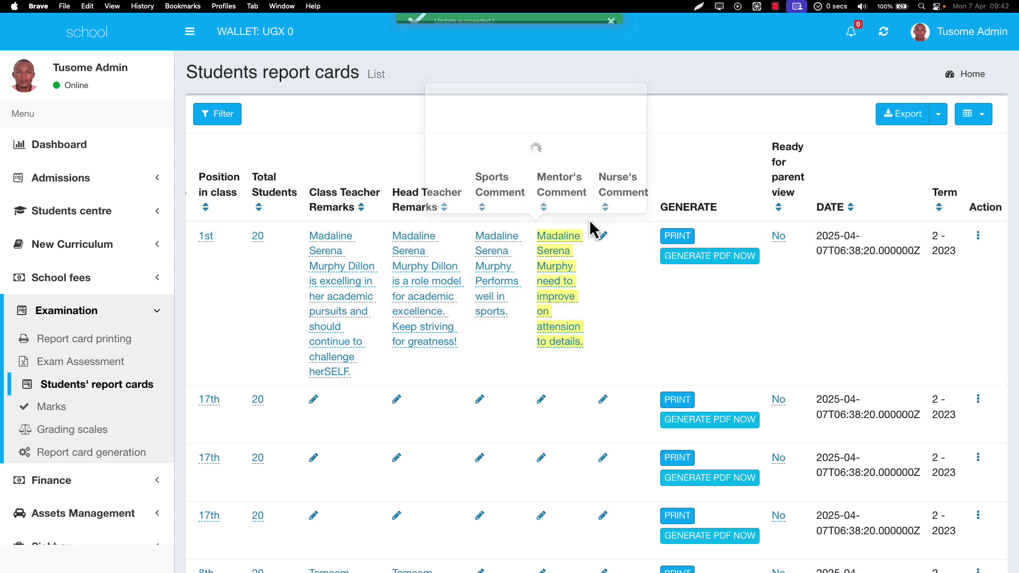
- Paste the copied text as the first student's nurse's comment, reword it after the name to "did not report health issue this term." and save
{"action": "left_click", "coordinate": [603, 236]}
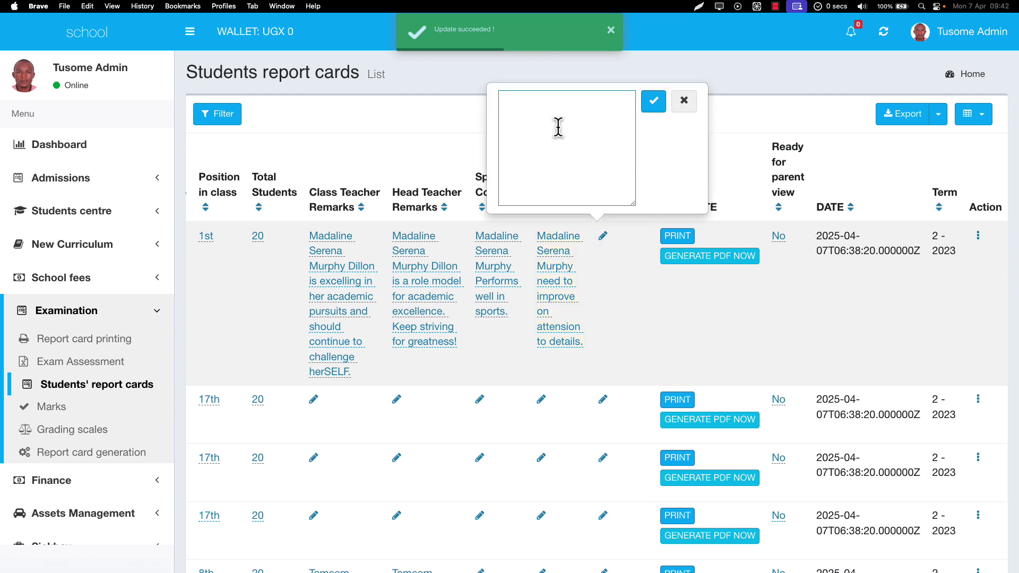
{"action": "key", "text": "super+v"}
{"action": "key", "text": "alt+shift+Left"}
{"action": "key", "text": "alt+shift+Left"}
{"action": "key", "text": "alt+shift+Left"}
{"action": "key", "text": "alt+shift+Left"}
{"action": "key", "text": "alt+shift+Left"}
{"action": "key", "text": "alt+shift+Left"}
{"action": "key", "text": "alt+shift+Left"}
{"action": "key", "text": "alt+shift+Left"}
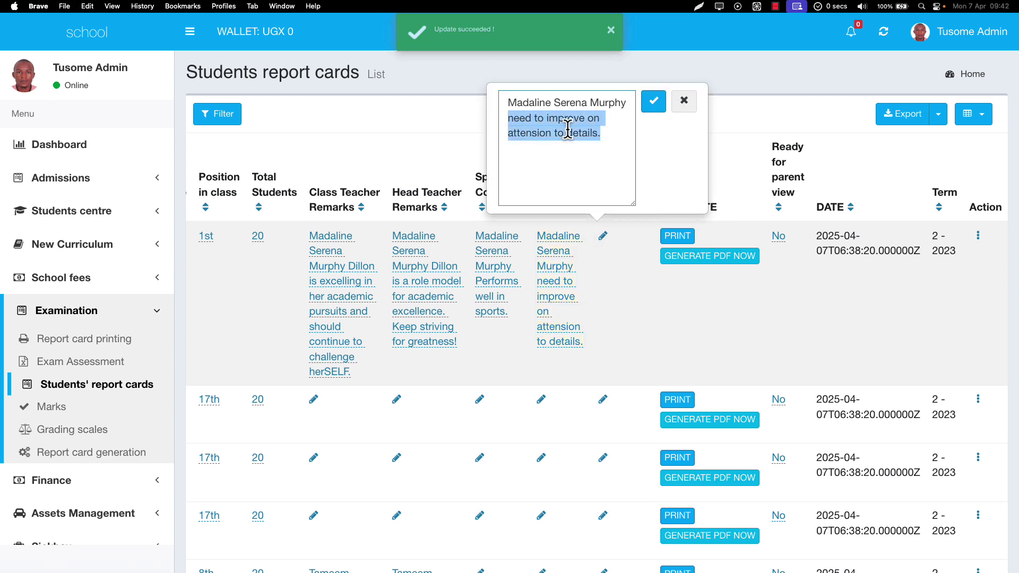
{"action": "key", "text": "shift+Right"}
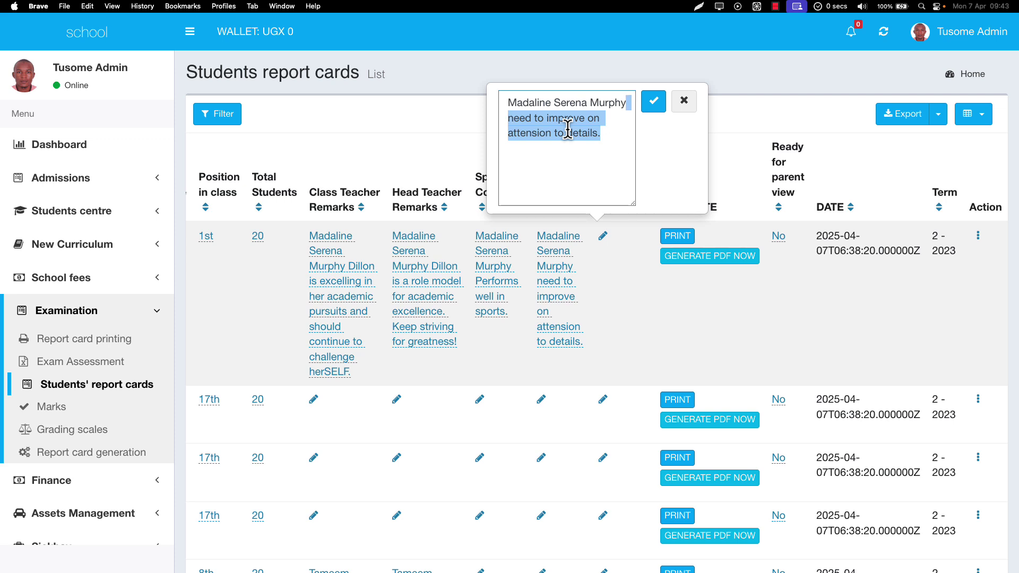
{"action": "type", "text": "is"}
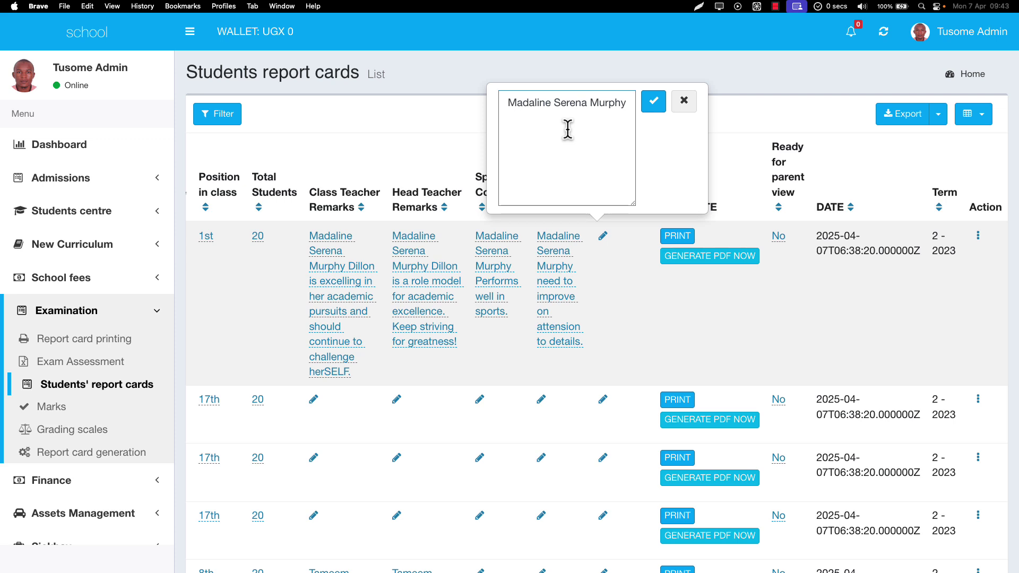
{"action": "type", "text": "report health issue this term"}
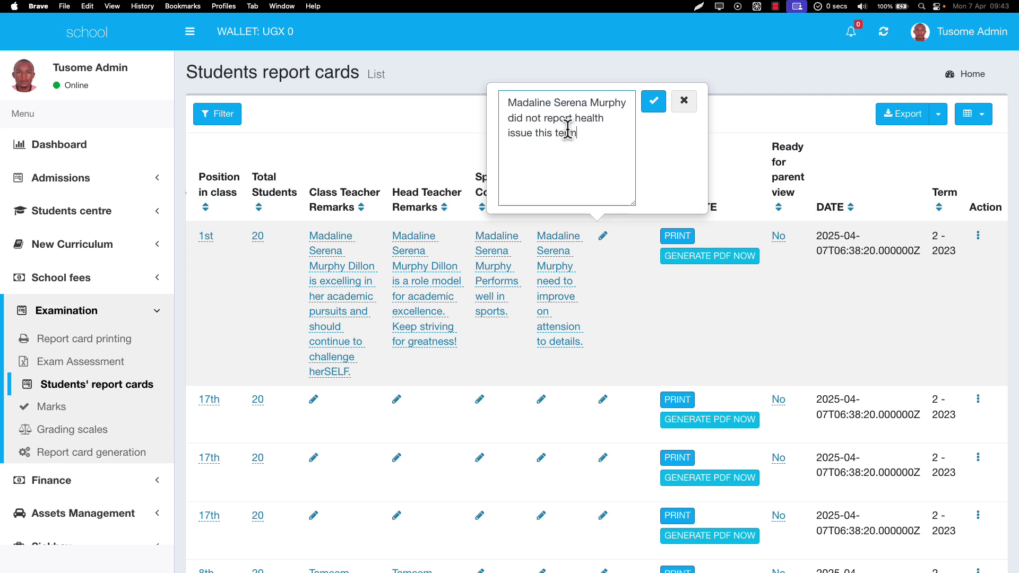
{"action": "key", "text": "super+a"}
{"action": "left_click", "coordinate": [653, 109]}
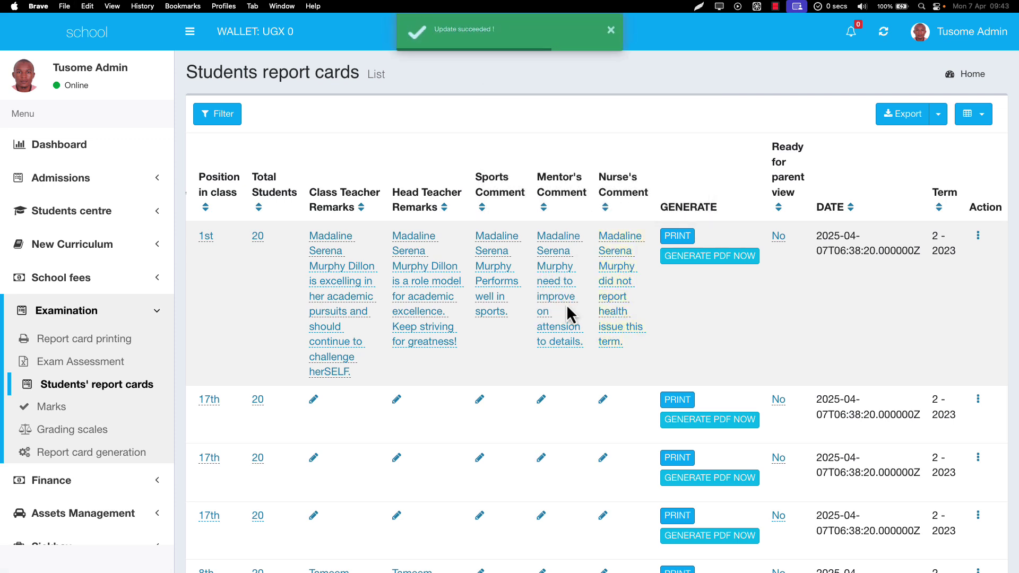
- Review the first student's completed remarks and comments and compare them with the other students' rows
{"action": "scroll", "coordinate": [566, 304], "scroll_direction": "left", "scroll_amount": 10}
{"action": "scroll", "coordinate": [566, 305], "scroll_direction": "right", "scroll_amount": 10}
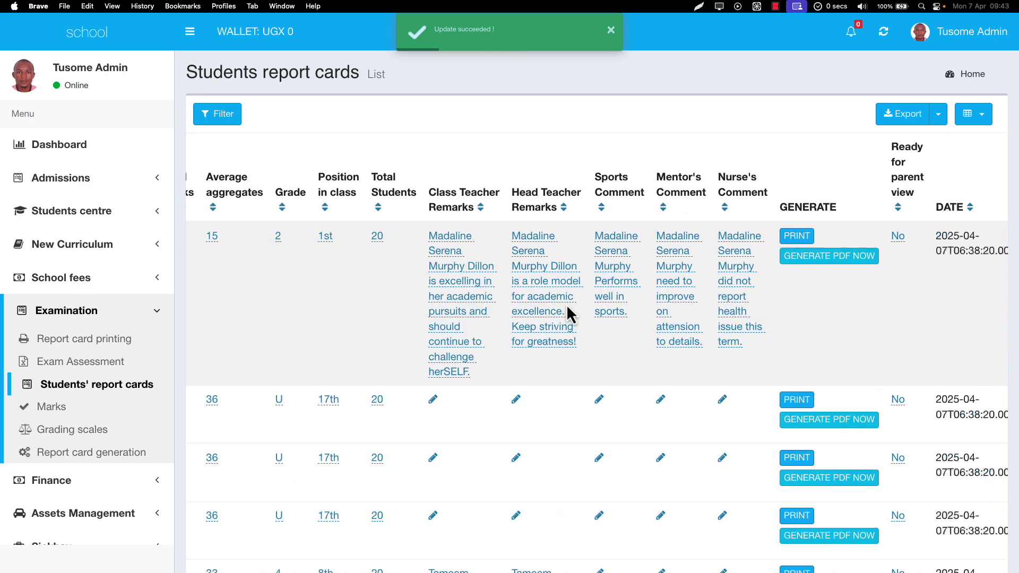
{"action": "scroll", "coordinate": [567, 308], "scroll_direction": "down", "scroll_amount": 5}
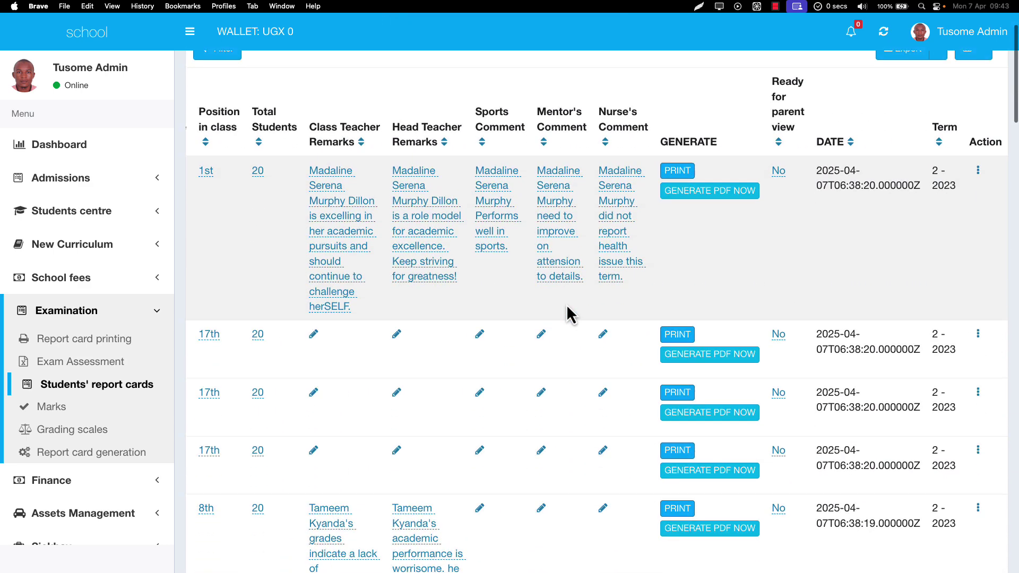
{"action": "scroll", "coordinate": [567, 307], "scroll_direction": "down", "scroll_amount": 6}
{"action": "scroll", "coordinate": [566, 307], "scroll_direction": "up", "scroll_amount": 8}
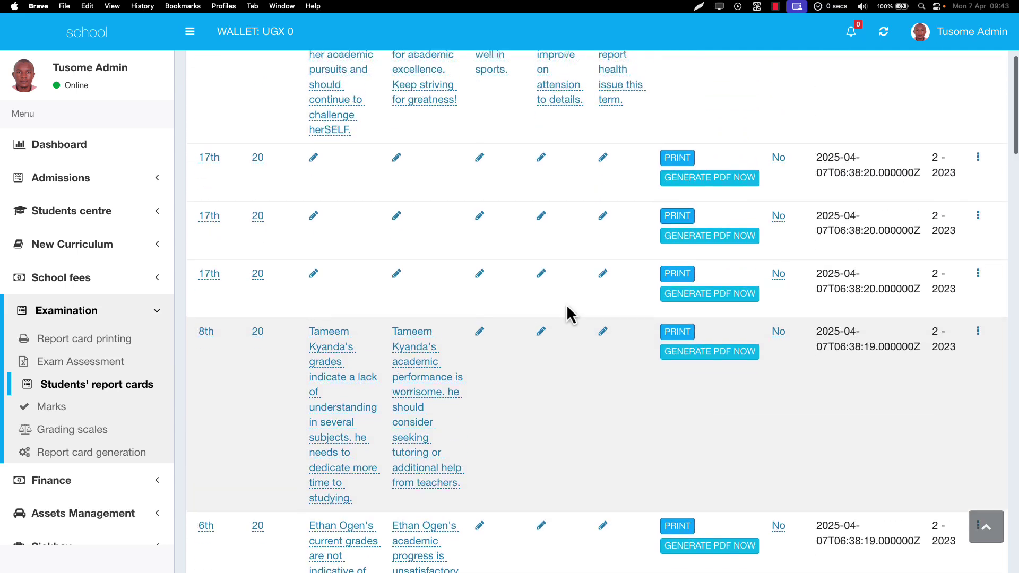
{"action": "scroll", "coordinate": [567, 307], "scroll_direction": "up", "scroll_amount": 3}
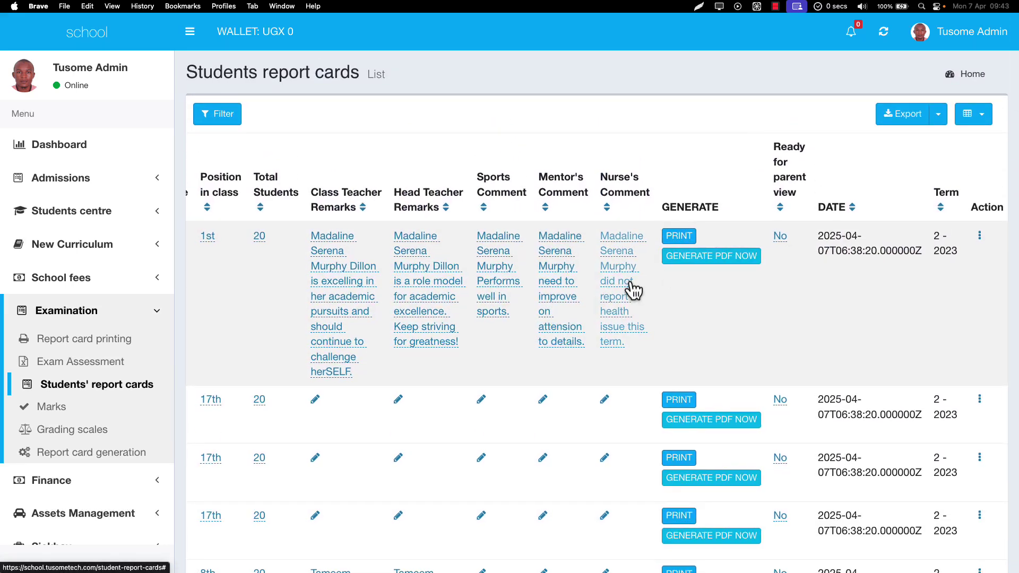
{"action": "scroll", "coordinate": [633, 289], "scroll_direction": "left", "scroll_amount": 3}
{"action": "scroll", "coordinate": [635, 290], "scroll_direction": "right", "scroll_amount": 3}
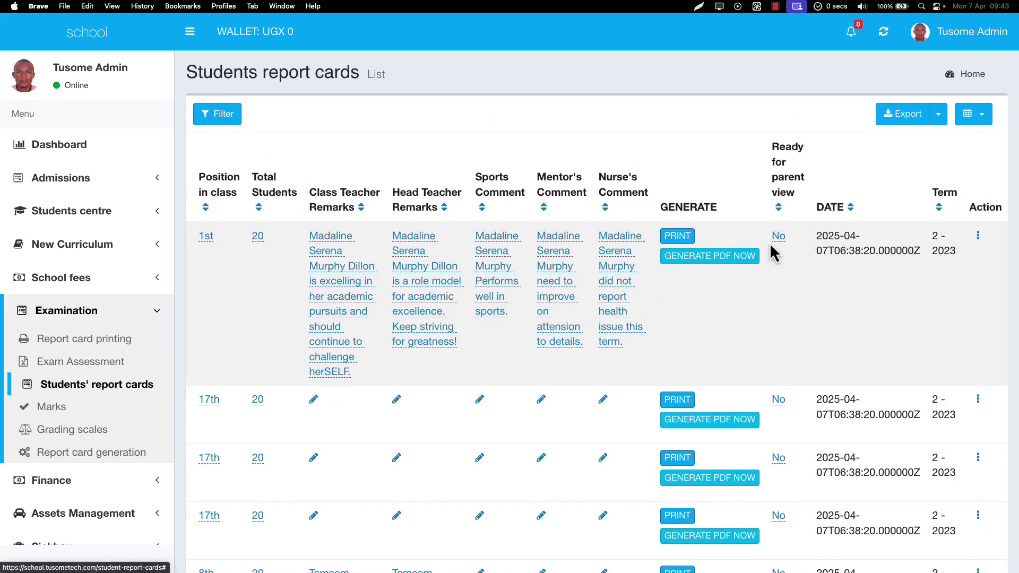
- Set the first student's report card to Yes for ready for parent view and save the change
{"action": "left_click", "coordinate": [778, 240]}
{"action": "left_click", "coordinate": [739, 200]}
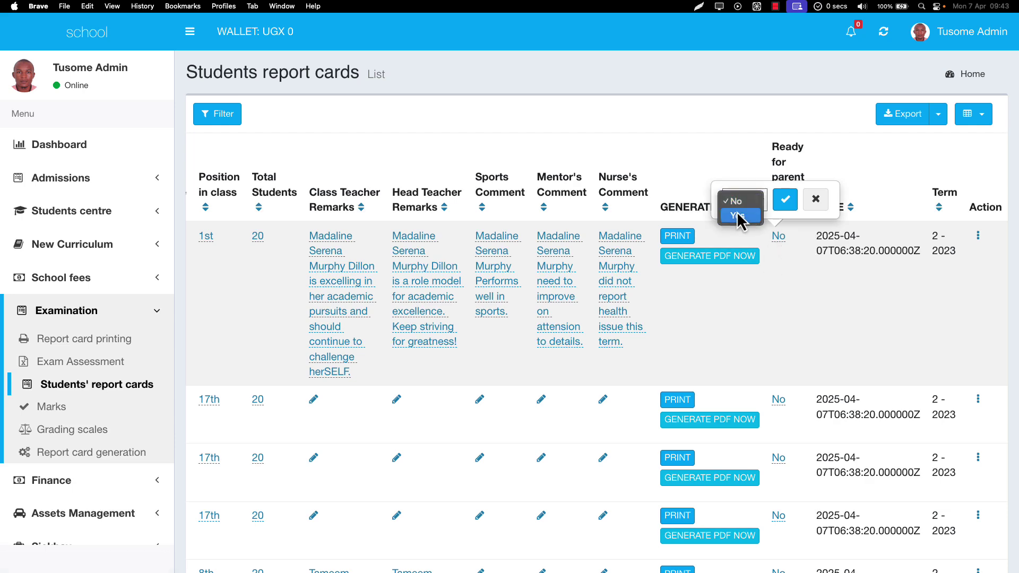
{"action": "left_click", "coordinate": [739, 215]}
{"action": "left_click", "coordinate": [786, 200]}
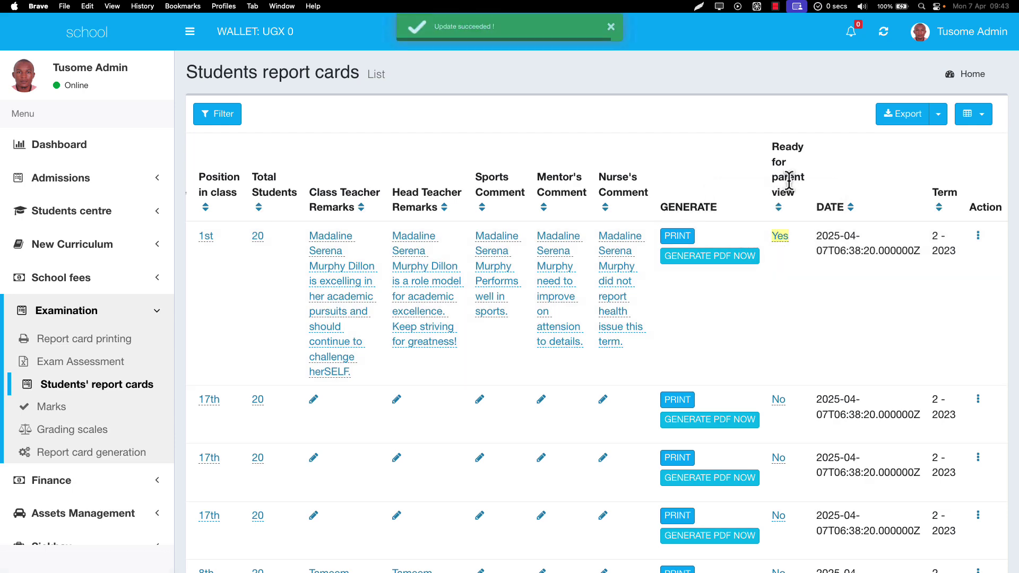
- Open the second listed student's average aggregates for editing and cancel without changing the value
{"action": "scroll", "coordinate": [764, 285], "scroll_direction": "down", "scroll_amount": 8}
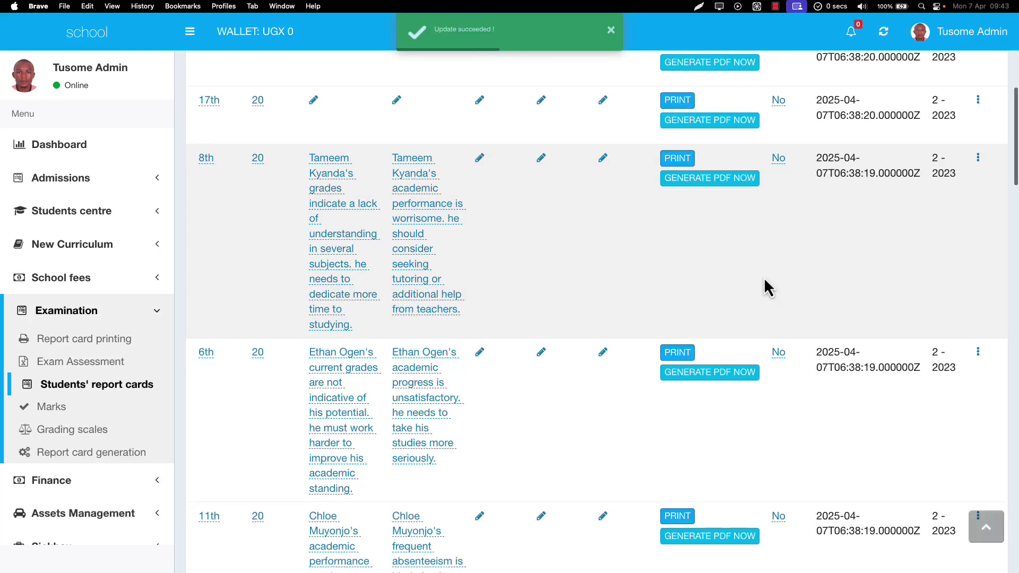
{"action": "scroll", "coordinate": [767, 286], "scroll_direction": "up", "scroll_amount": 8}
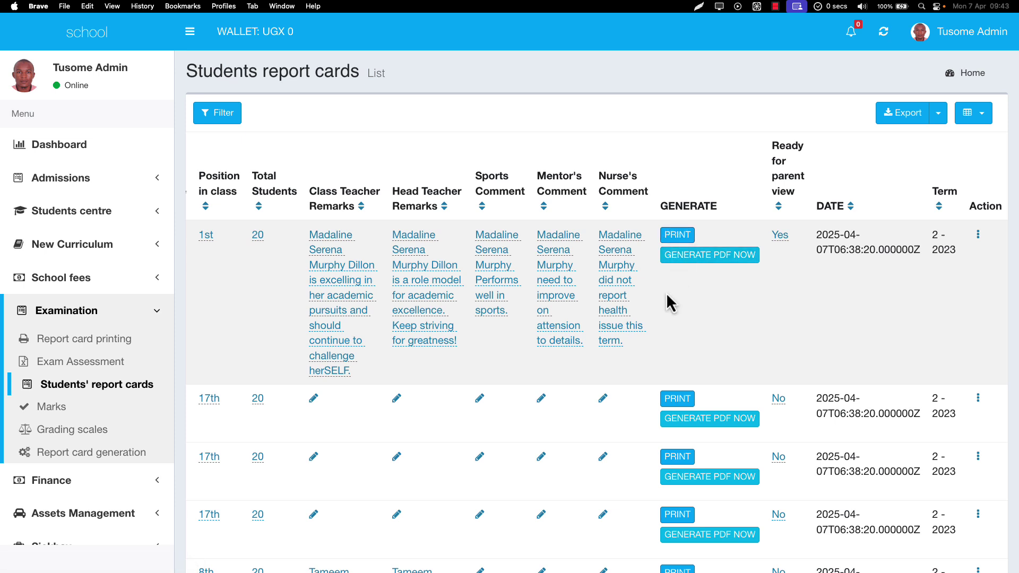
{"action": "scroll", "coordinate": [477, 327], "scroll_direction": "left", "scroll_amount": 10}
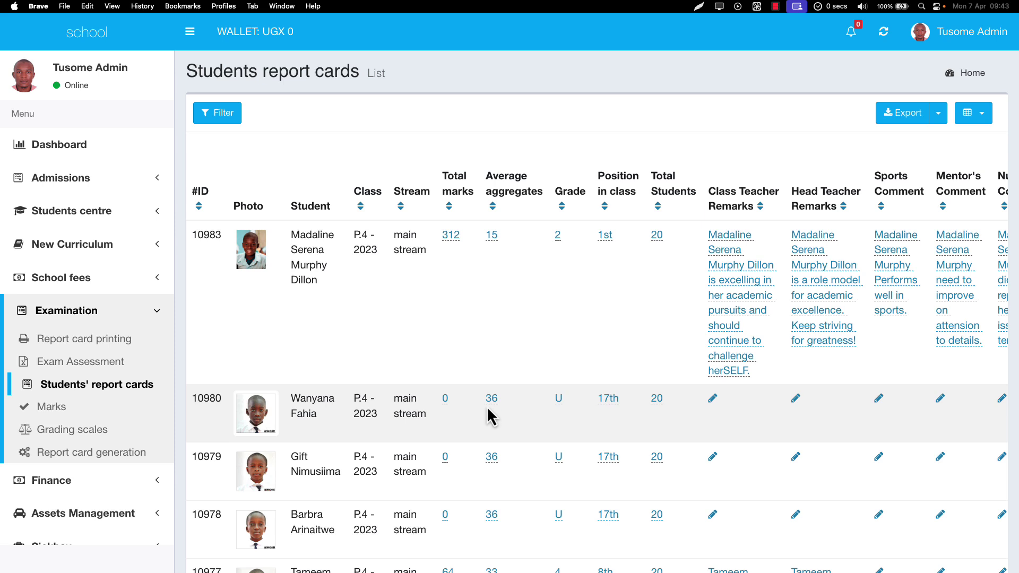
{"action": "left_click", "coordinate": [488, 406]}
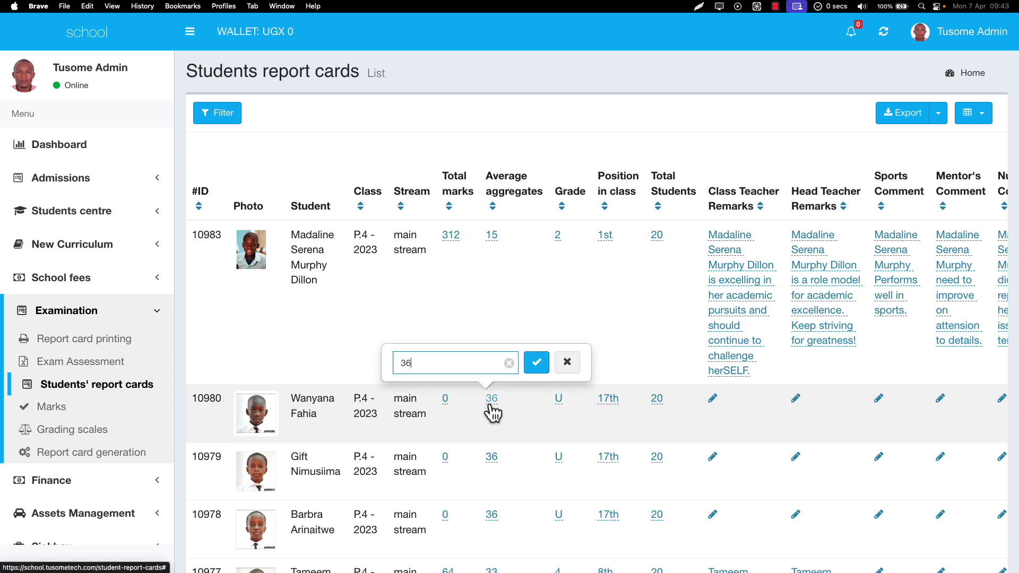
{"action": "left_click", "coordinate": [568, 361]}
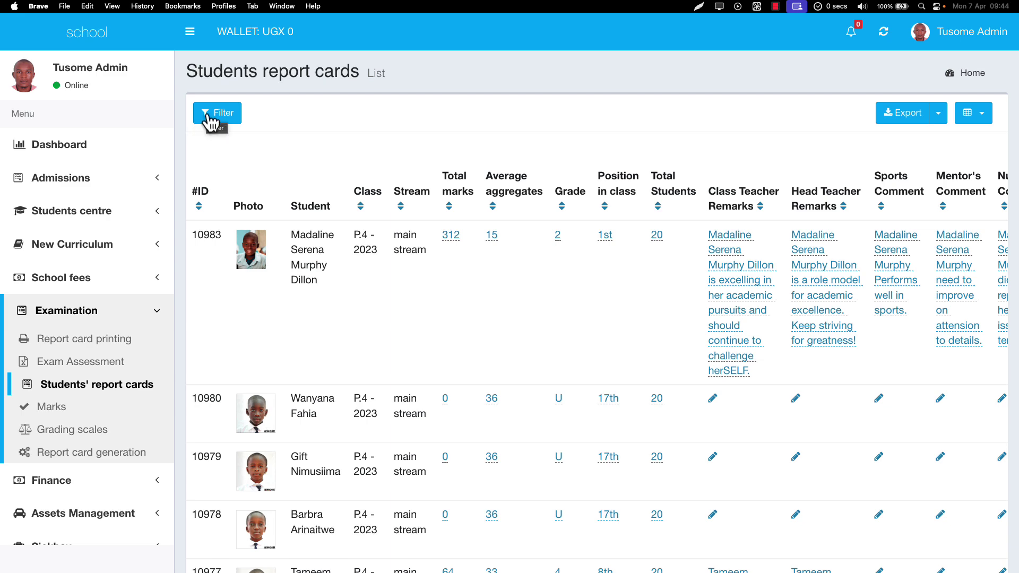
- Show the report card filter options and look through the full list of students' report cards
{"action": "left_click", "coordinate": [213, 120]}
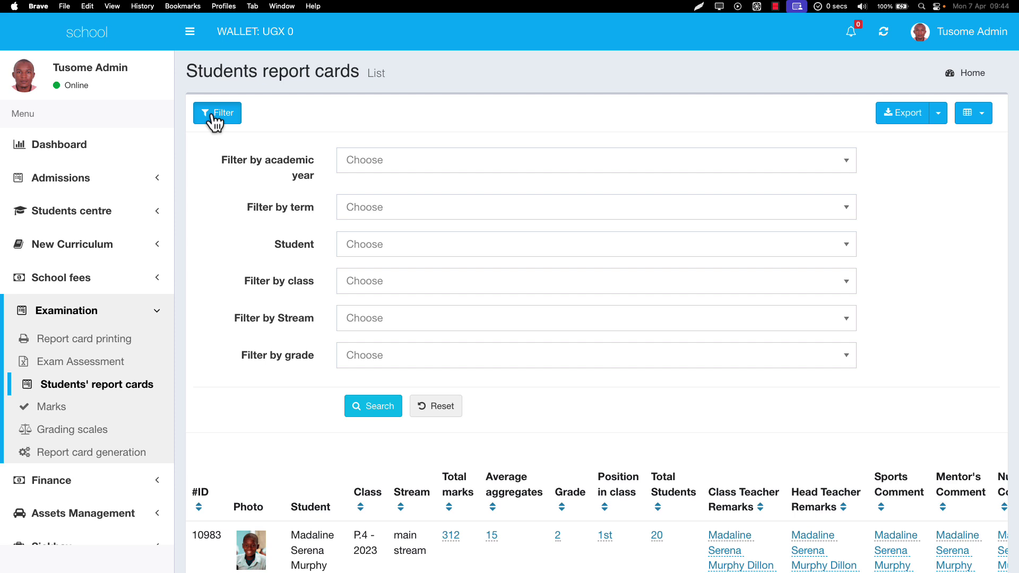
{"action": "scroll", "coordinate": [366, 318], "scroll_direction": "down", "scroll_amount": 1}
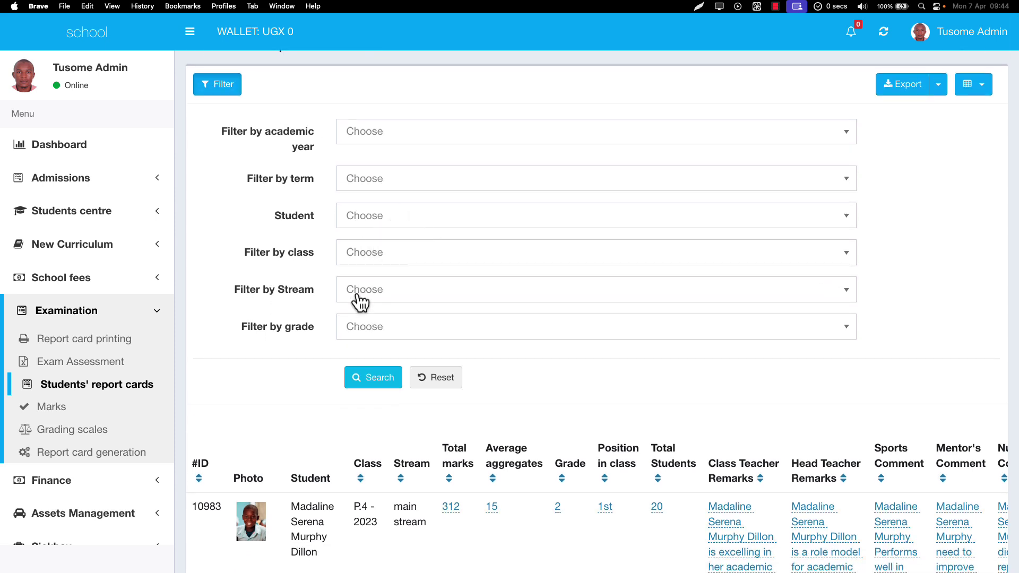
{"action": "scroll", "coordinate": [348, 345], "scroll_direction": "down", "scroll_amount": 5}
{"action": "scroll", "coordinate": [349, 347], "scroll_direction": "down", "scroll_amount": 20}
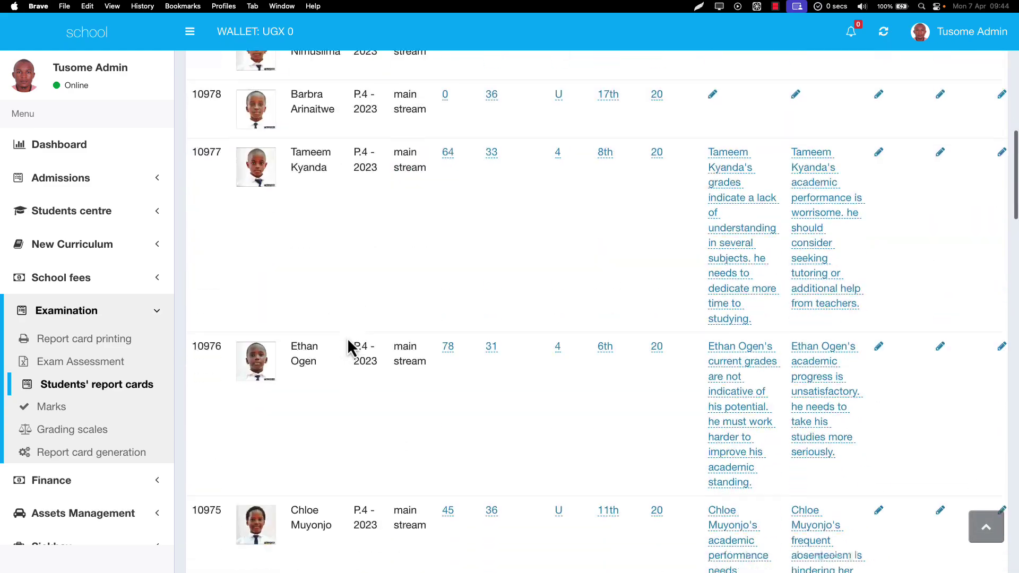
{"action": "scroll", "coordinate": [349, 341], "scroll_direction": "down", "scroll_amount": 20}
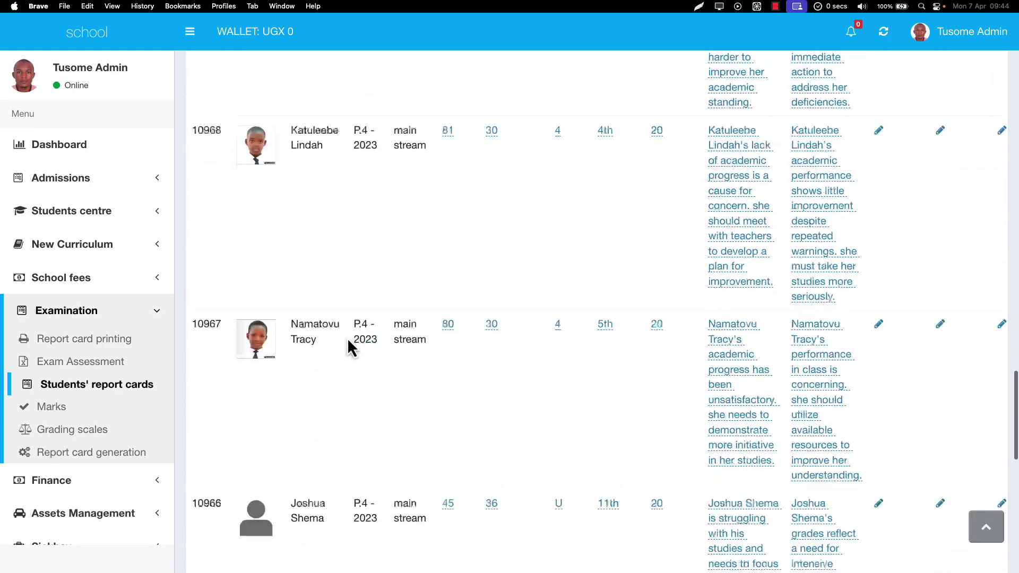
{"action": "scroll", "coordinate": [347, 338], "scroll_direction": "up", "scroll_amount": 20}
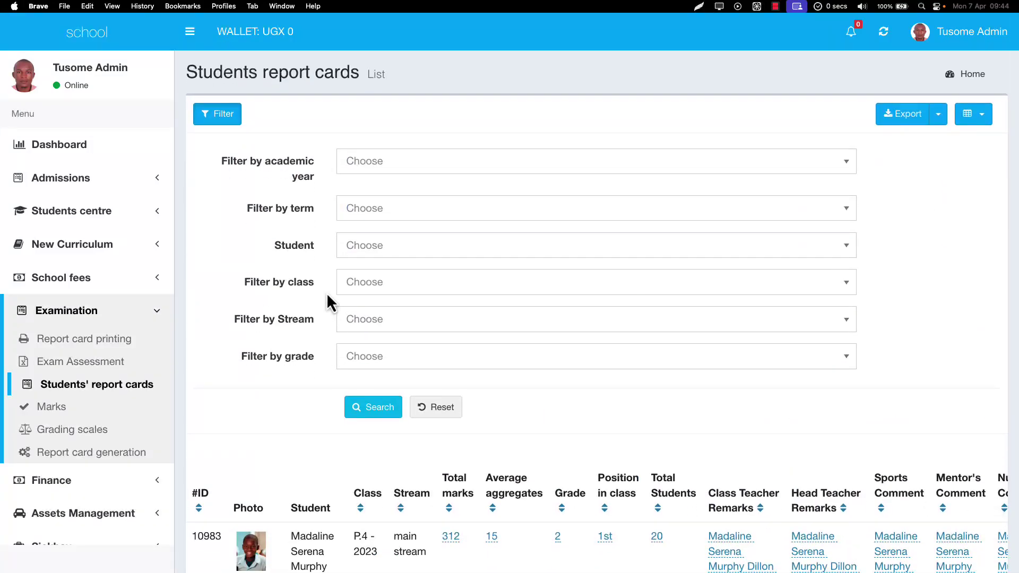
- Filter the report cards by student, choosing the first match for the opening letters of the student's name, and view the result
{"action": "left_click", "coordinate": [393, 246]}
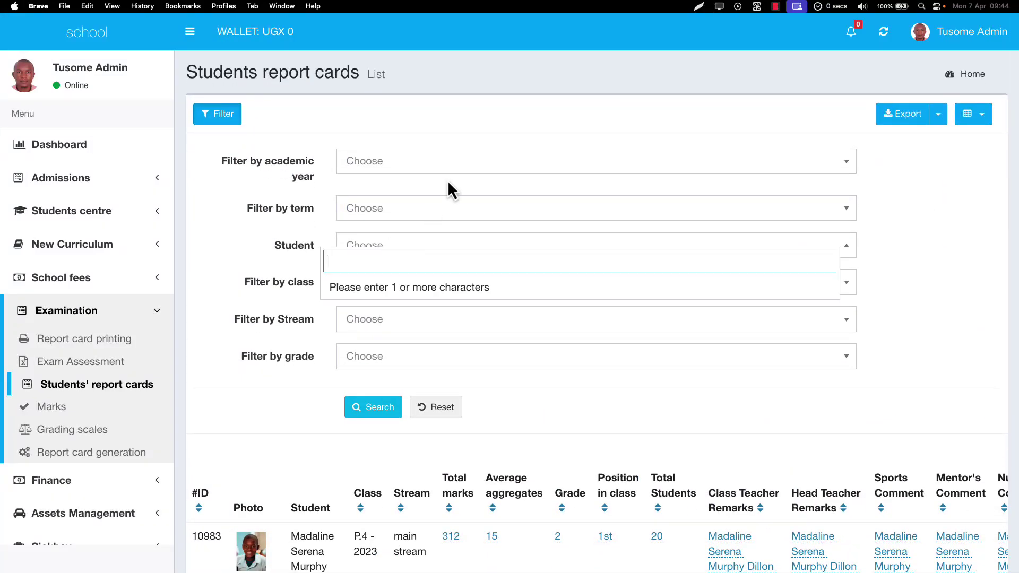
{"action": "type", "text": "m"}
{"action": "key", "text": "BackSpace"}
{"action": "type", "text": "ma"}
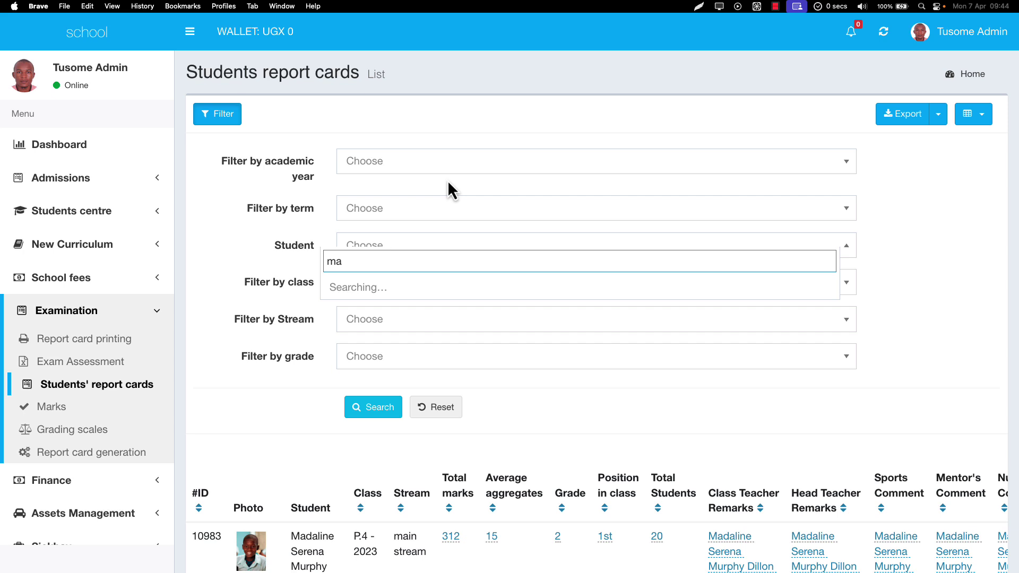
{"action": "type", "text": "d"}
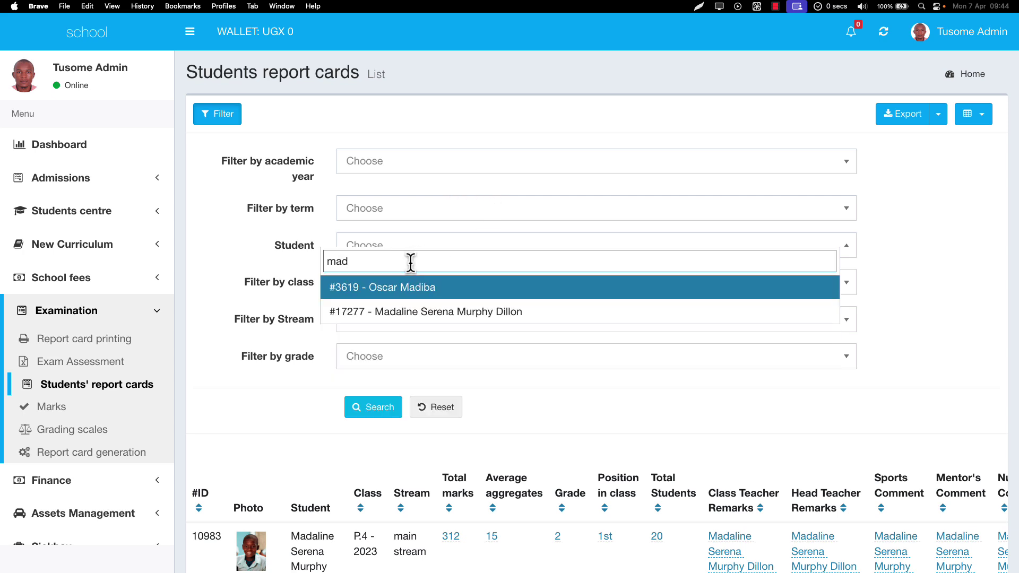
{"action": "left_click", "coordinate": [395, 294]}
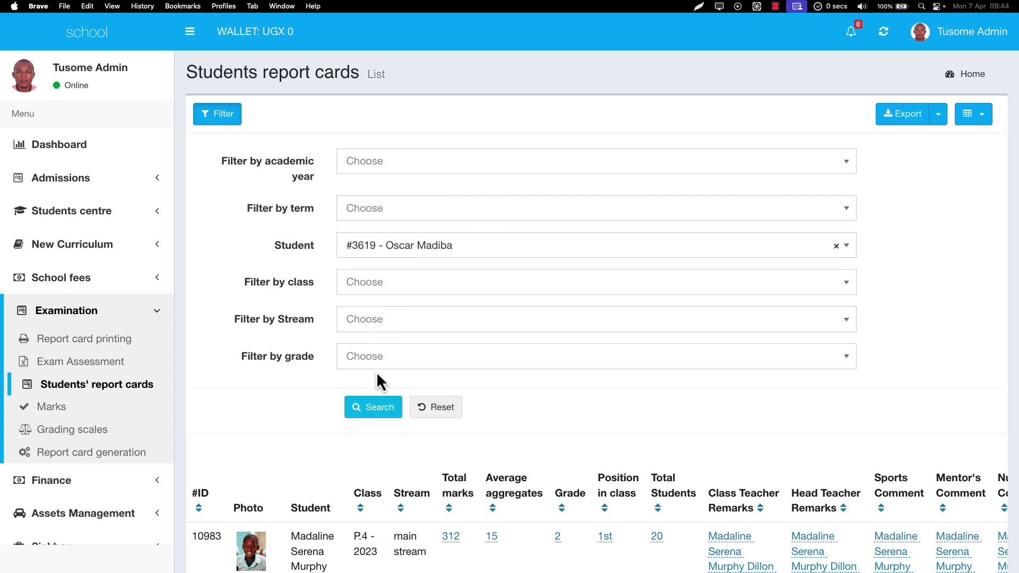
{"action": "left_click", "coordinate": [375, 407]}
{"action": "scroll", "coordinate": [381, 413], "scroll_direction": "down", "scroll_amount": 2}
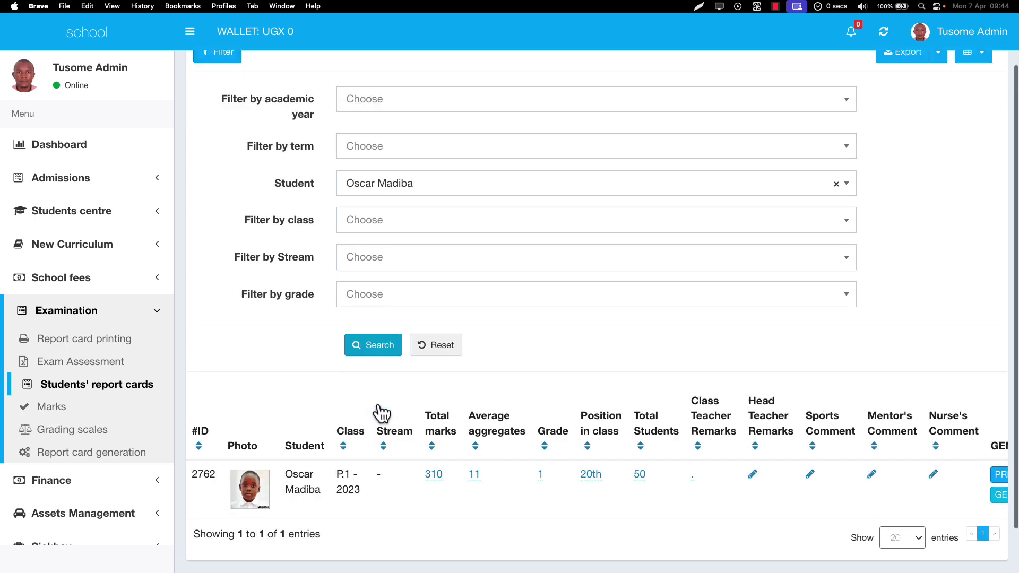
{"action": "scroll", "coordinate": [381, 412], "scroll_direction": "down", "scroll_amount": 2}
- Reset the student filter, show the filter options again and examine the term and student filters
{"action": "left_click", "coordinate": [439, 293]}
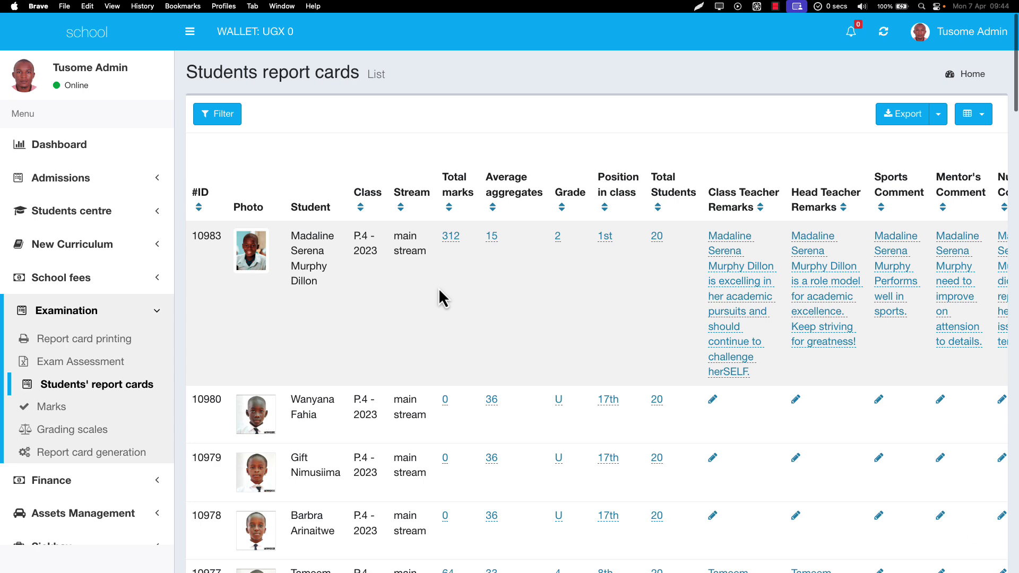
{"action": "left_click", "coordinate": [225, 117]}
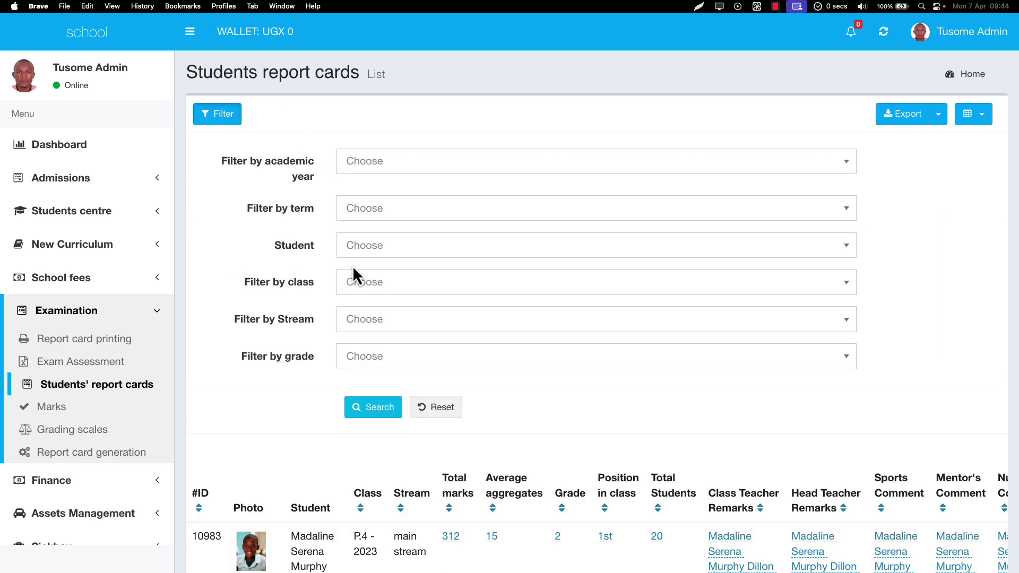
{"action": "triple_click", "coordinate": [298, 201]}
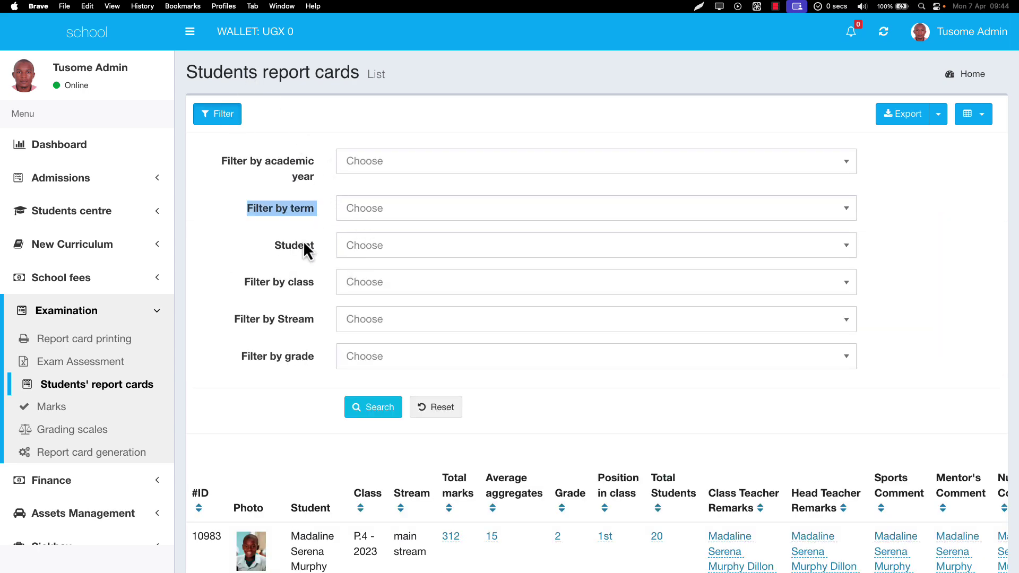
{"action": "left_click_drag", "start_coordinate": [286, 246], "coordinate": [322, 247]}
- Examine the class teacher and head teacher remarks columns and the comment columns across the students' report cards
{"action": "scroll", "coordinate": [323, 248], "scroll_direction": "down", "scroll_amount": 3}
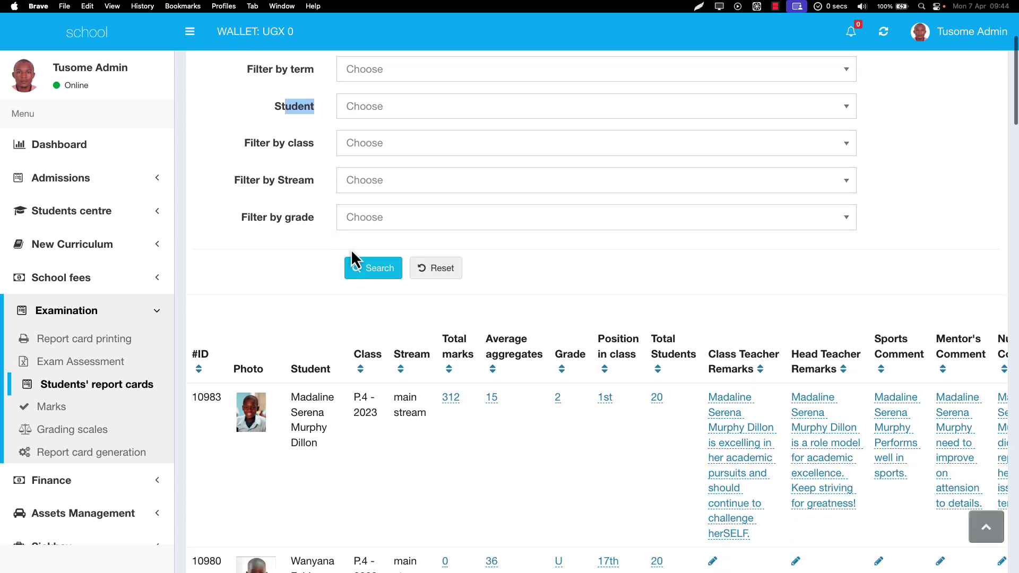
{"action": "scroll", "coordinate": [786, 422], "scroll_direction": "right", "scroll_amount": 5}
{"action": "scroll", "coordinate": [785, 421], "scroll_direction": "right", "scroll_amount": 10}
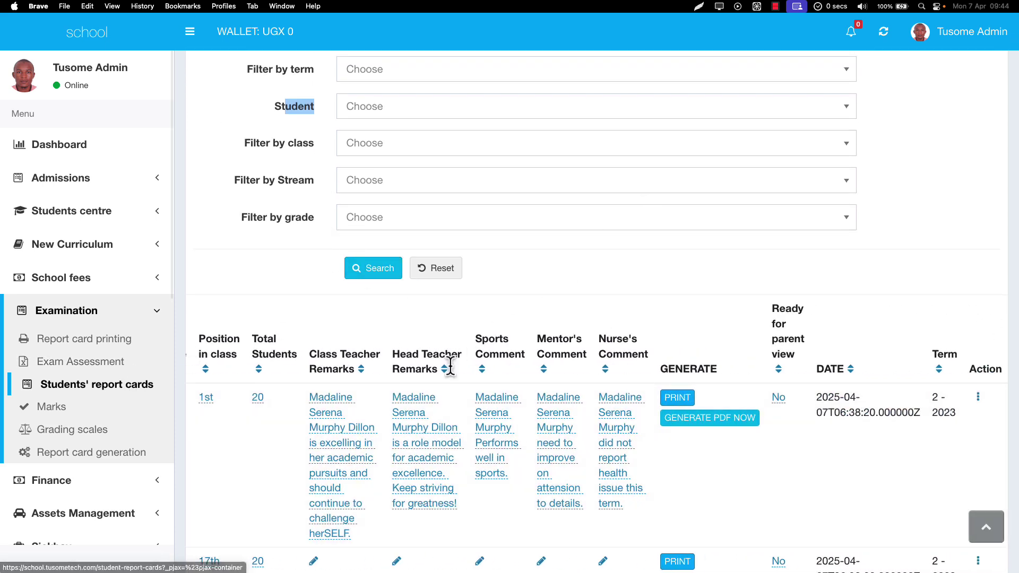
{"action": "scroll", "coordinate": [453, 416], "scroll_direction": "down", "scroll_amount": 3}
{"action": "scroll", "coordinate": [453, 416], "scroll_direction": "down", "scroll_amount": 3}
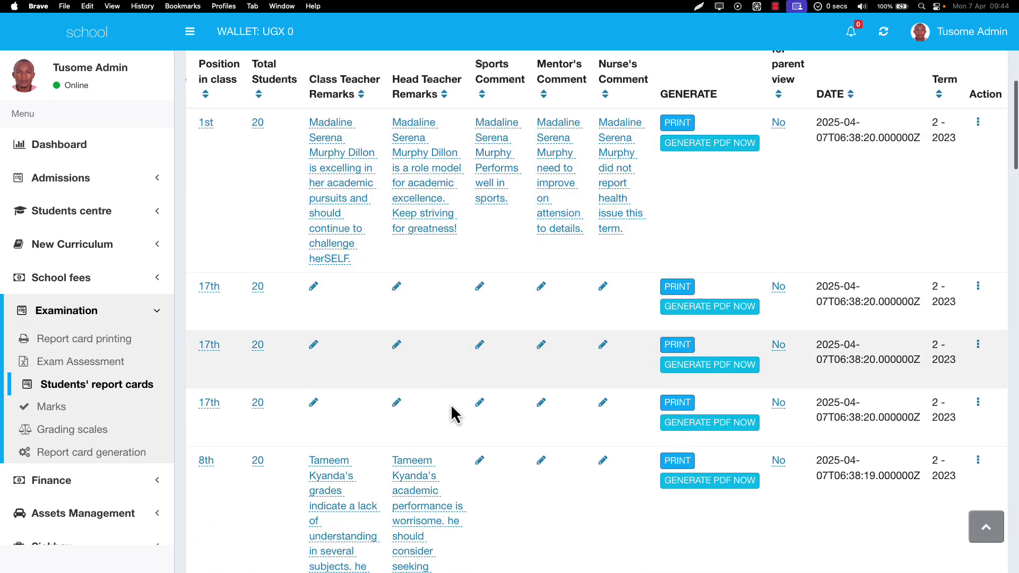
{"action": "scroll", "coordinate": [383, 244], "scroll_direction": "up", "scroll_amount": 4}
{"action": "scroll", "coordinate": [397, 256], "scroll_direction": "up", "scroll_amount": 2}
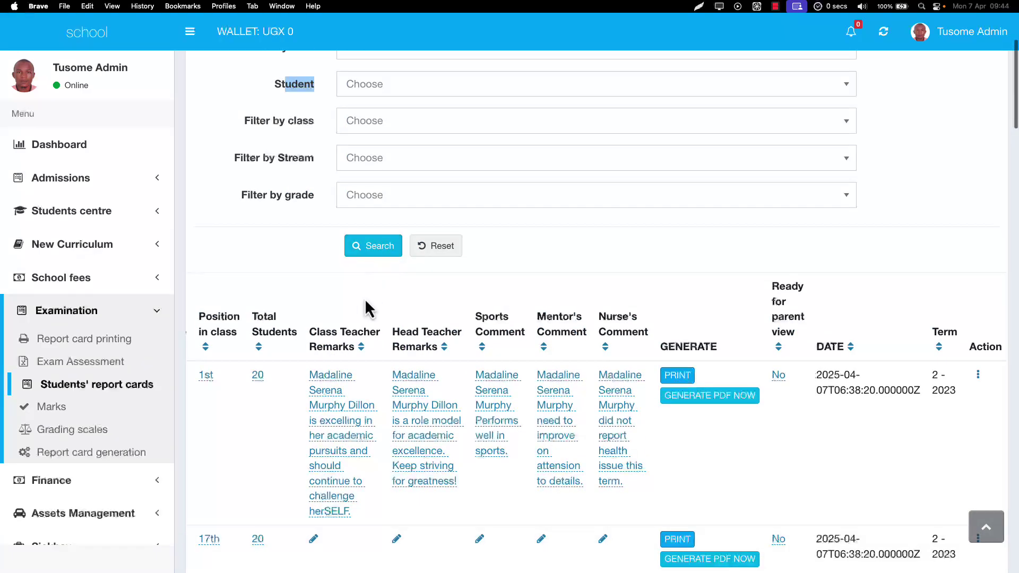
{"action": "left_click_drag", "start_coordinate": [347, 334], "coordinate": [351, 338]}
{"action": "left_click", "coordinate": [427, 340]}
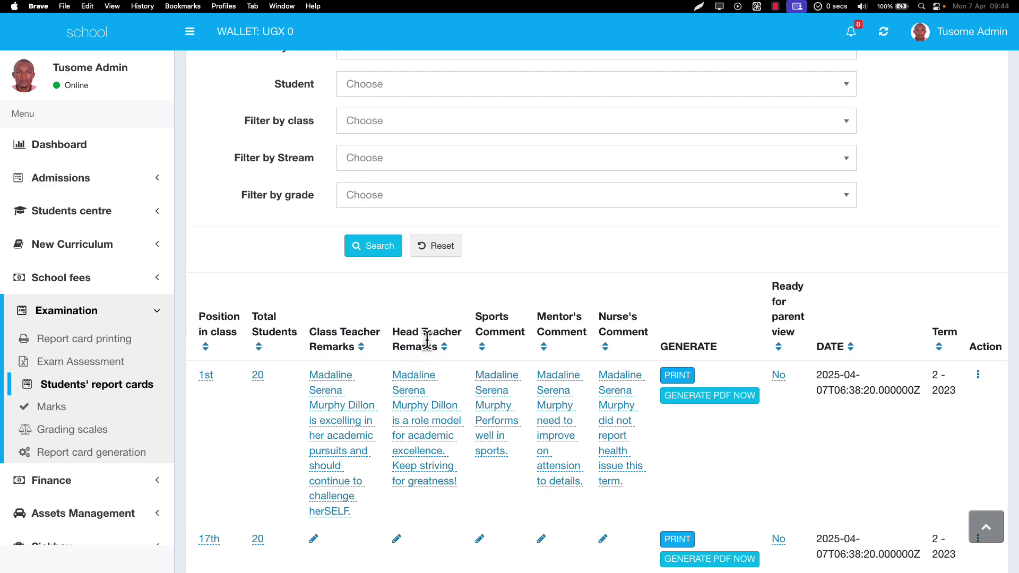
{"action": "left_click_drag", "start_coordinate": [426, 341], "coordinate": [418, 336]}
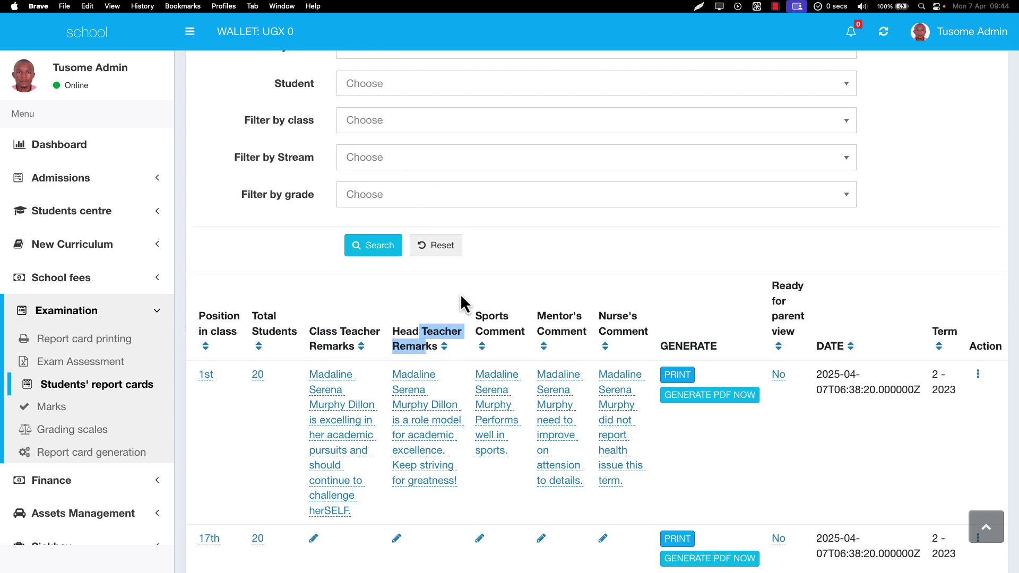
{"action": "scroll", "coordinate": [462, 300], "scroll_direction": "down", "scroll_amount": 9}
{"action": "scroll", "coordinate": [462, 300], "scroll_direction": "up", "scroll_amount": 1}
{"action": "scroll", "coordinate": [465, 302], "scroll_direction": "up", "scroll_amount": 1}
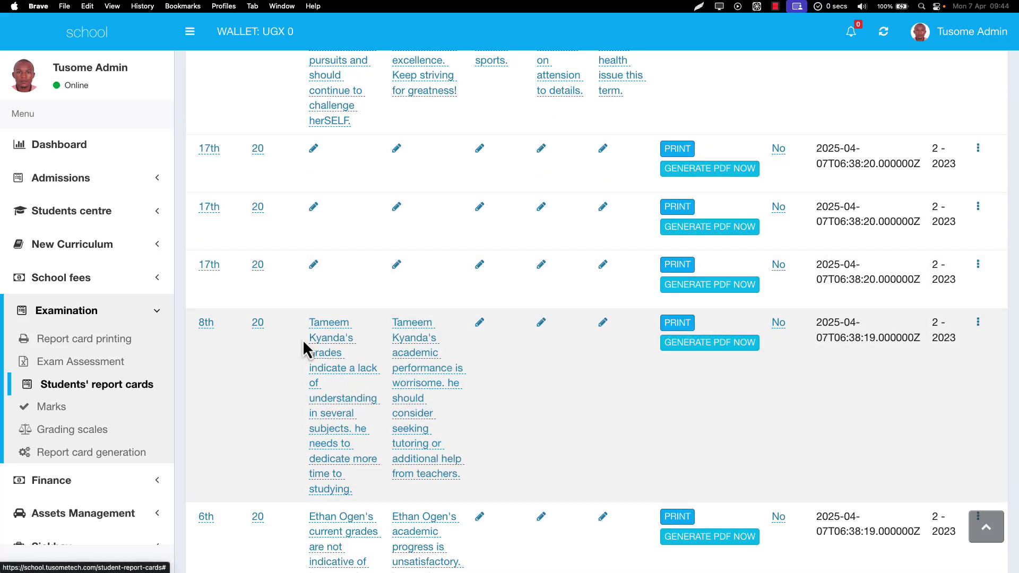
- Open the class teacher remarks of the student placed 8th for editing and cancel without changing the text
{"action": "left_click", "coordinate": [331, 374]}
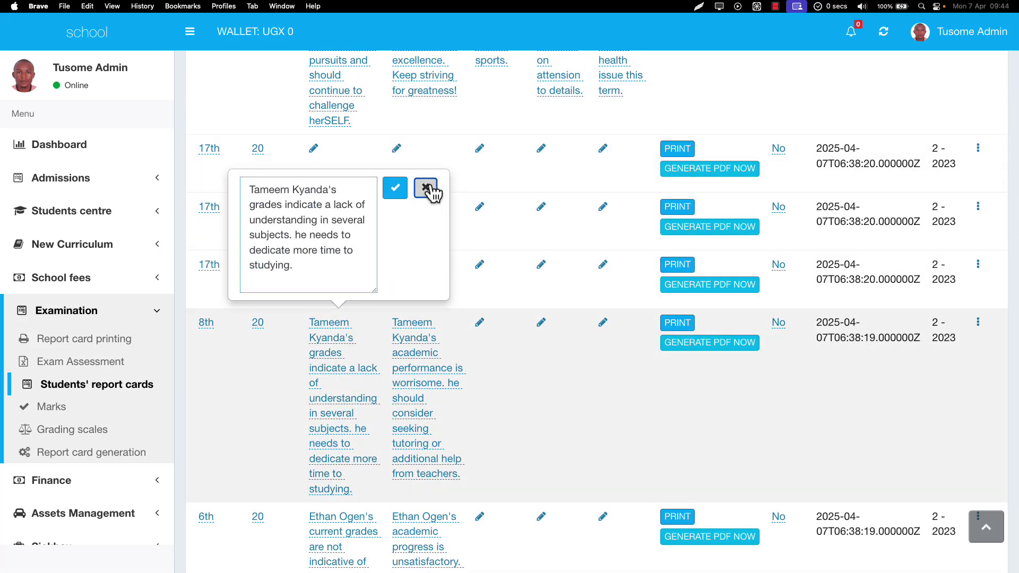
{"action": "left_click", "coordinate": [426, 189]}
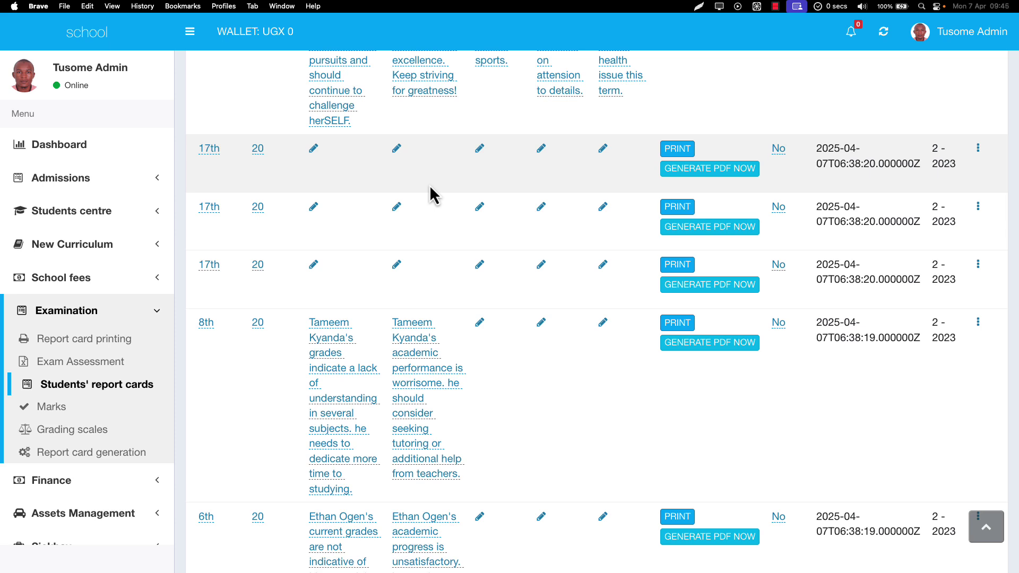
{"action": "scroll", "coordinate": [429, 185], "scroll_direction": "up", "scroll_amount": 5}
{"action": "scroll", "coordinate": [430, 248], "scroll_direction": "left", "scroll_amount": 5}
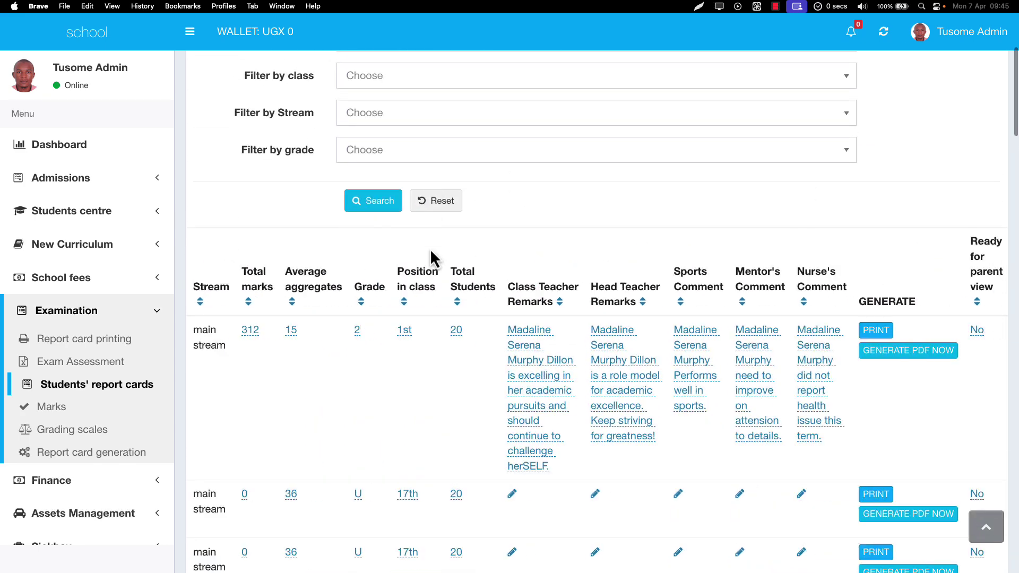
{"action": "scroll", "coordinate": [430, 248], "scroll_direction": "up", "scroll_amount": 4}
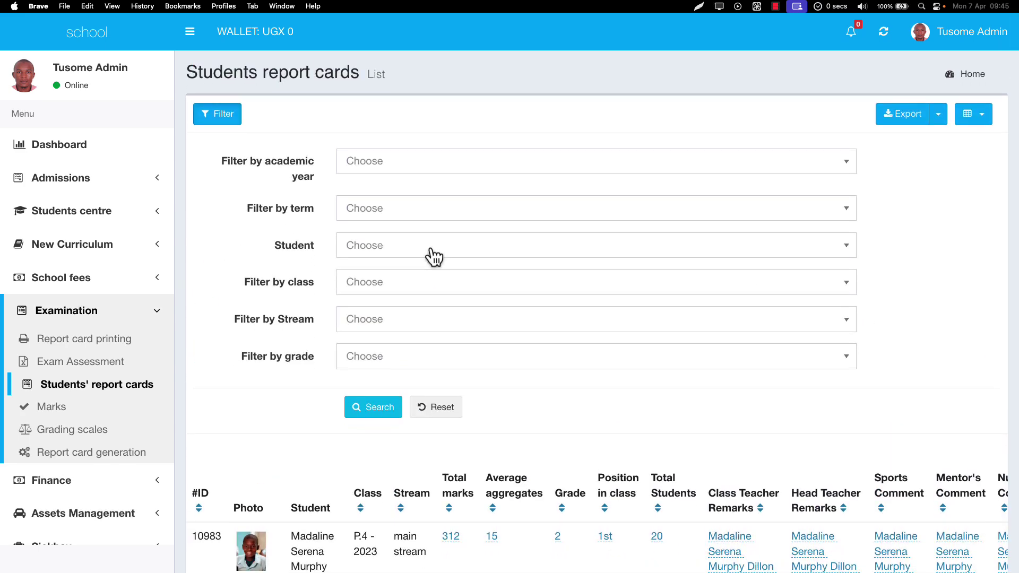